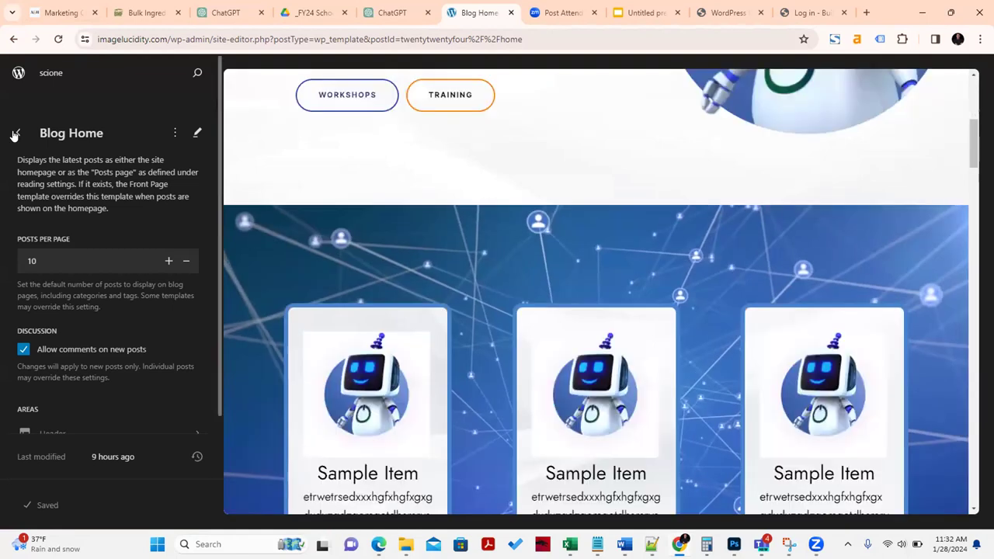
Open the Page: 404 template from the site's template list for editing
click(15, 133)
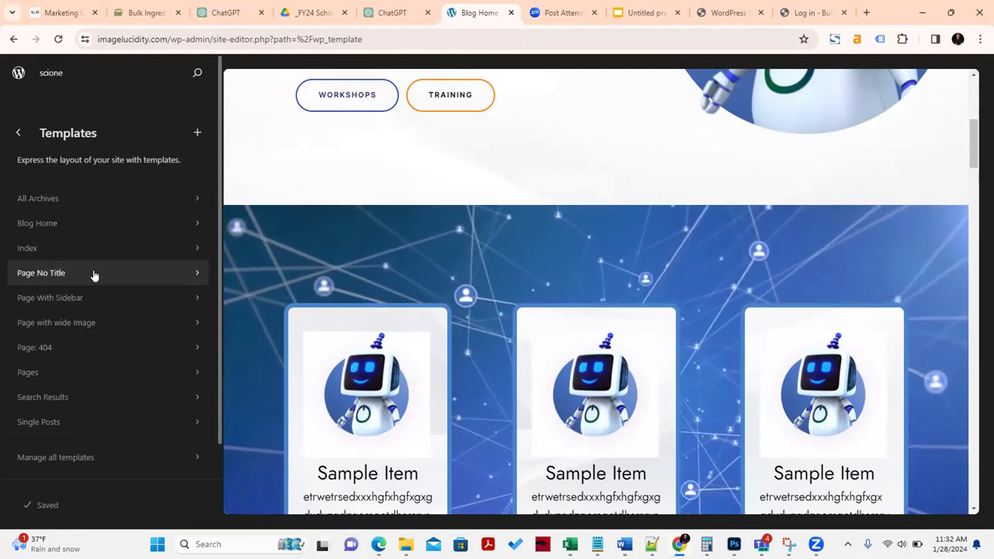
scroll(62, 226, down, 1)
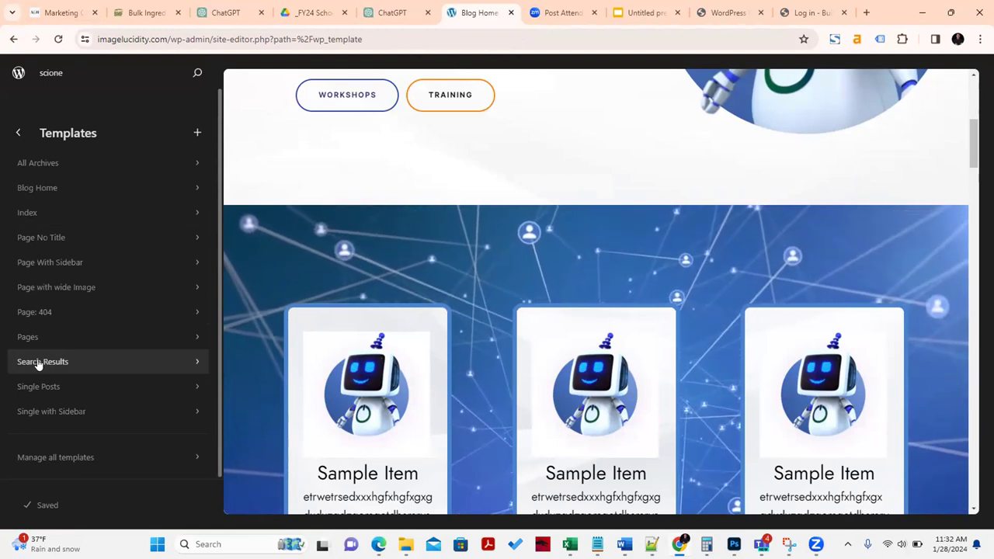
click(58, 313)
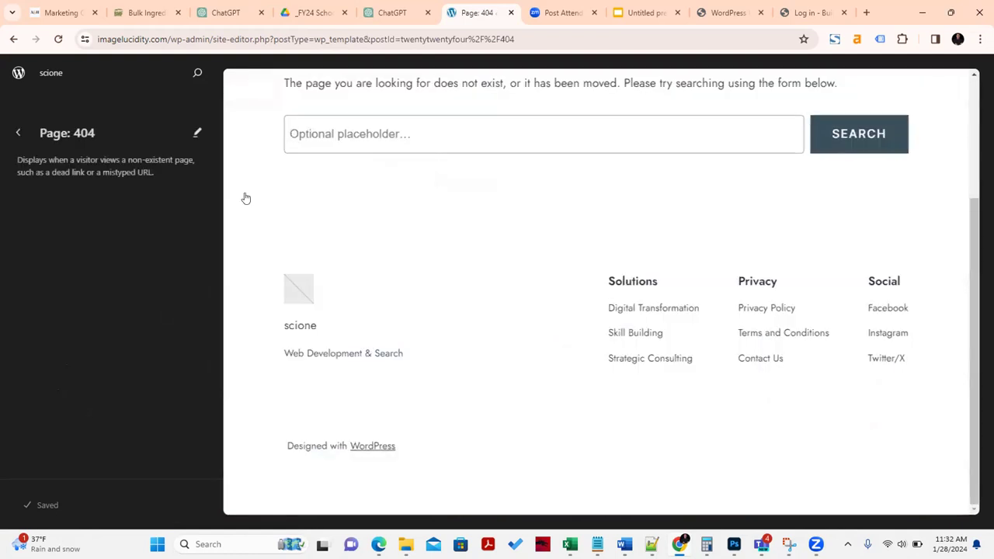
scroll(732, 288, up, 5)
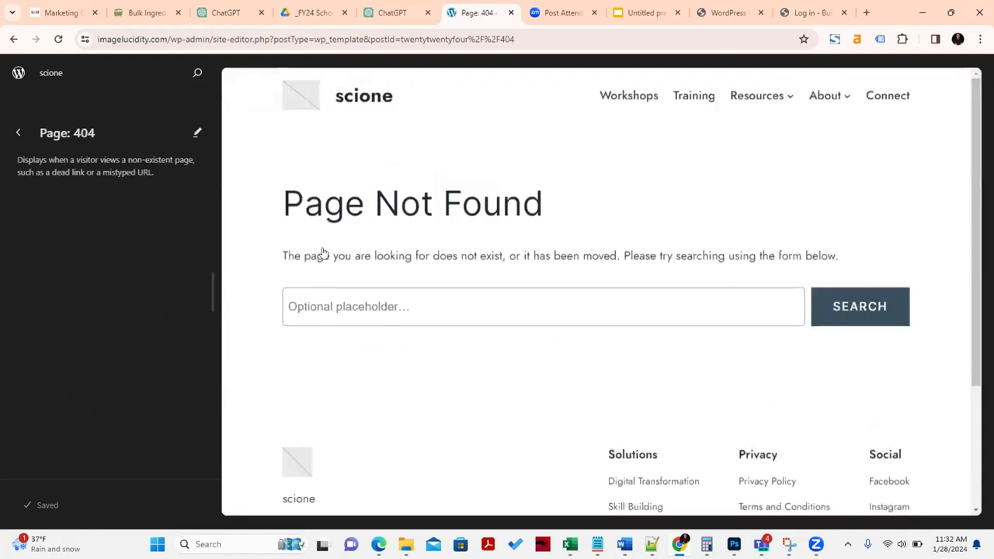
click(332, 224)
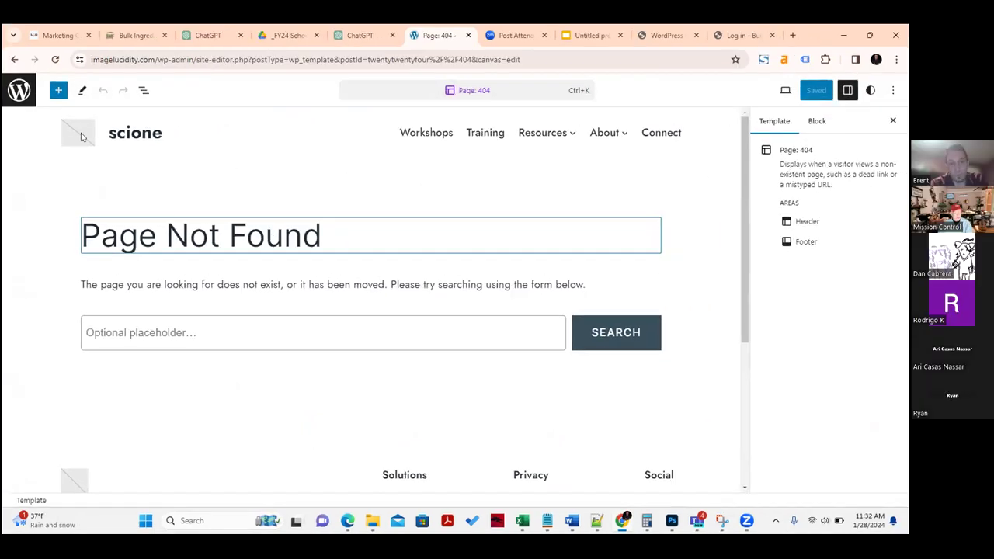
Examine the patterns, media and blocks available for insertion, including the text, media, widget and theme blocks
click(58, 90)
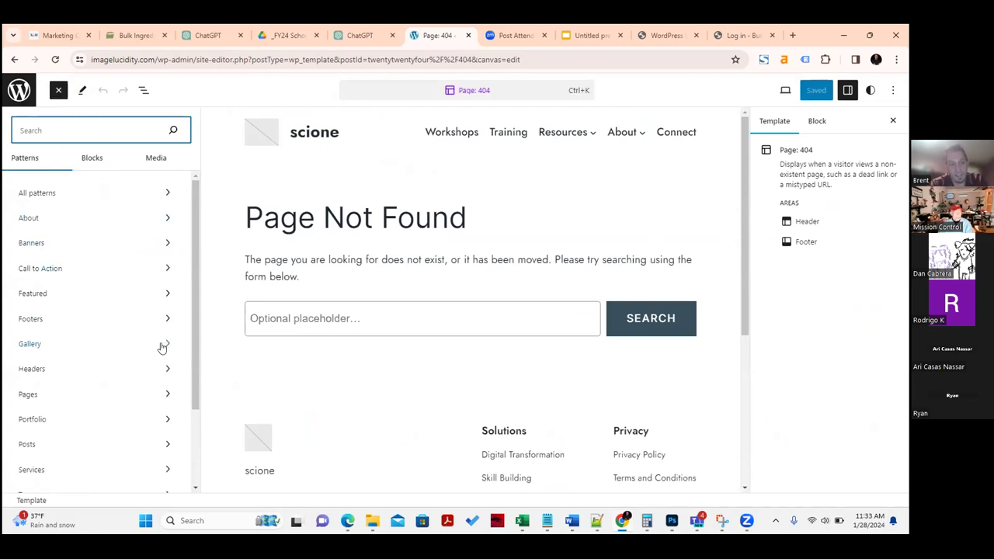
click(91, 160)
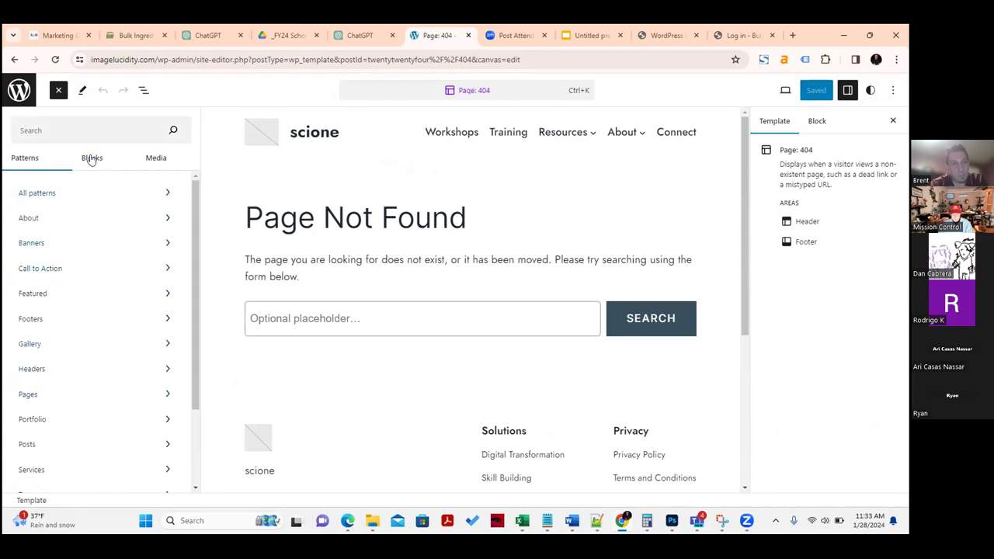
click(155, 159)
click(93, 161)
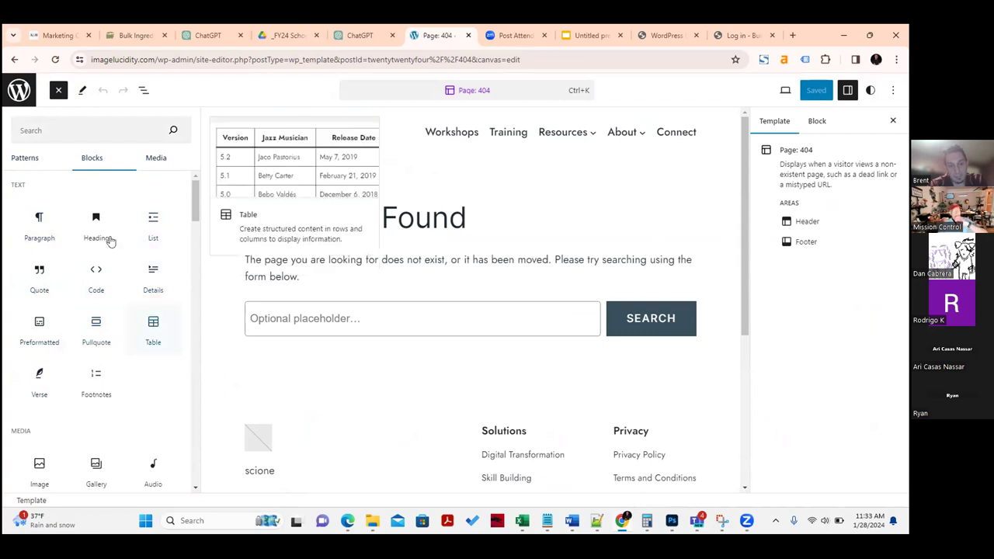
scroll(39, 355, down, 1)
scroll(80, 339, down, 4)
scroll(93, 318, down, 7)
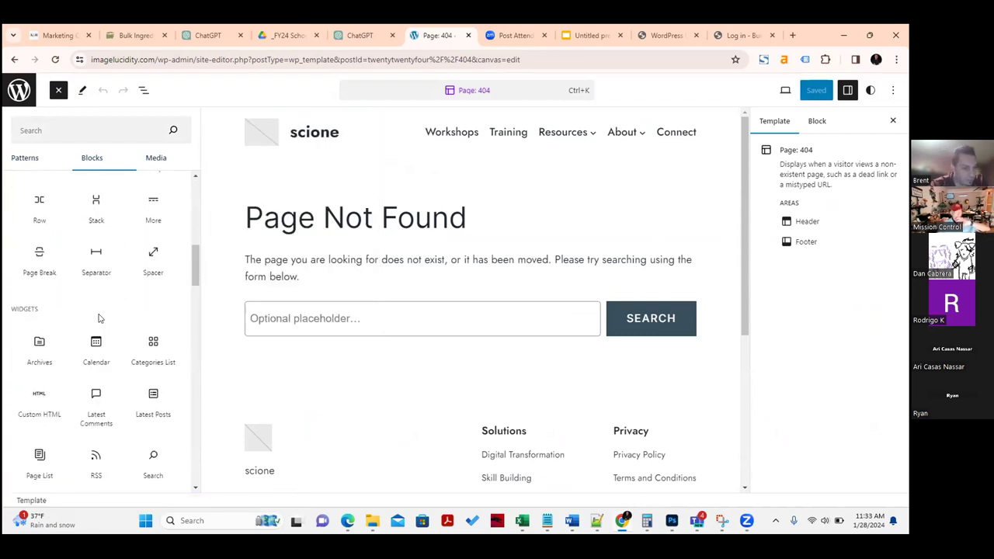
scroll(99, 318, down, 5)
scroll(98, 357, down, 1)
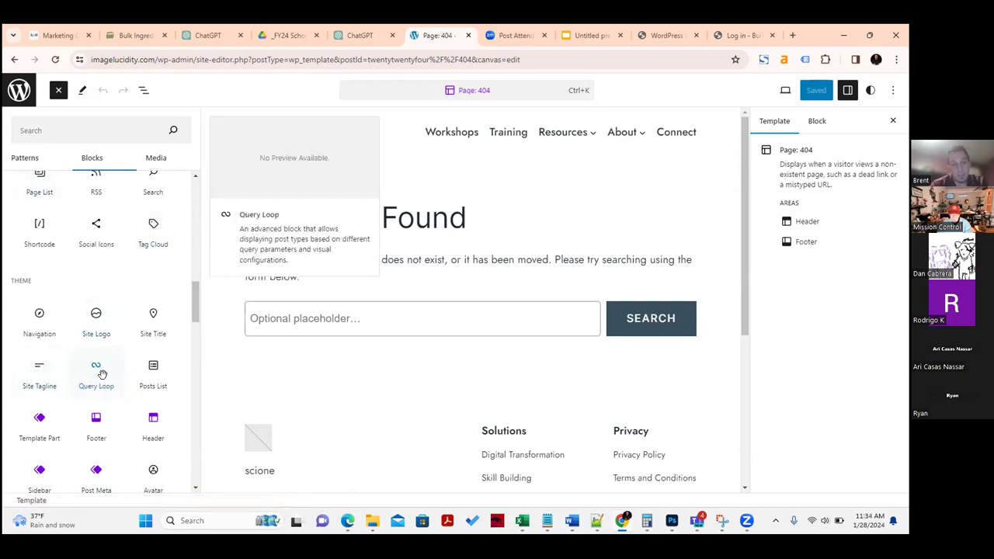
scroll(110, 383, down, 3)
scroll(78, 373, down, 3)
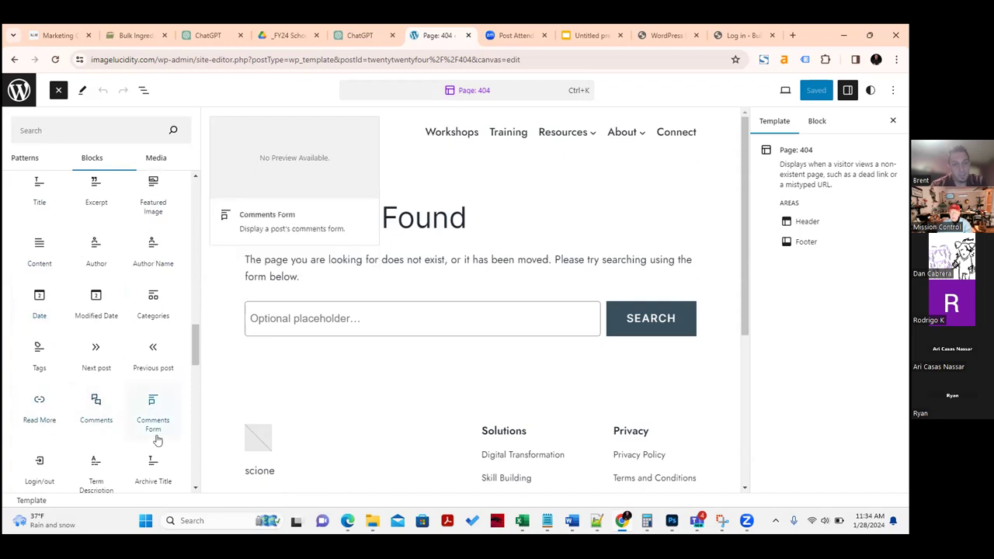
scroll(160, 435, up, 10)
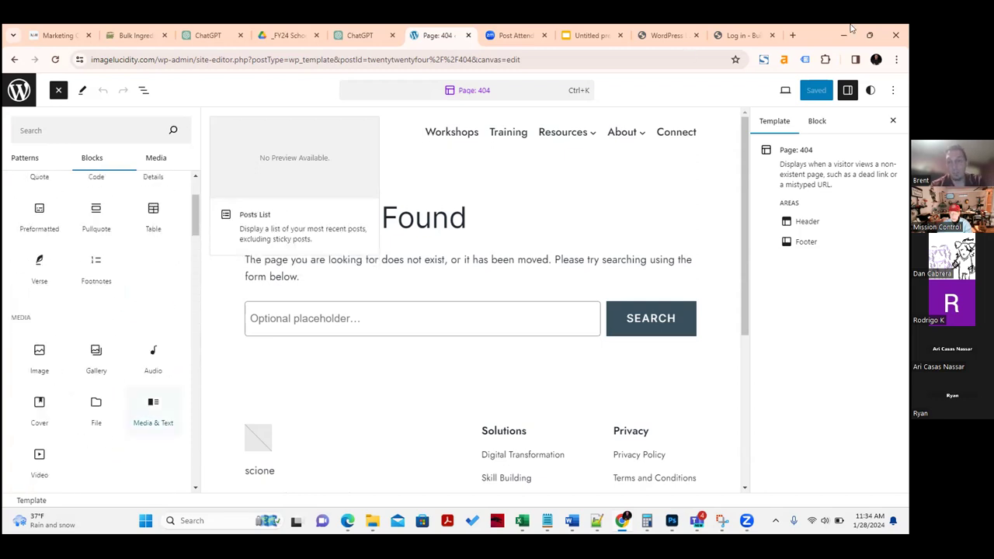
Open the installed plugins of the Build-It-Blocks site and review the whole list
click(666, 35)
click(36, 298)
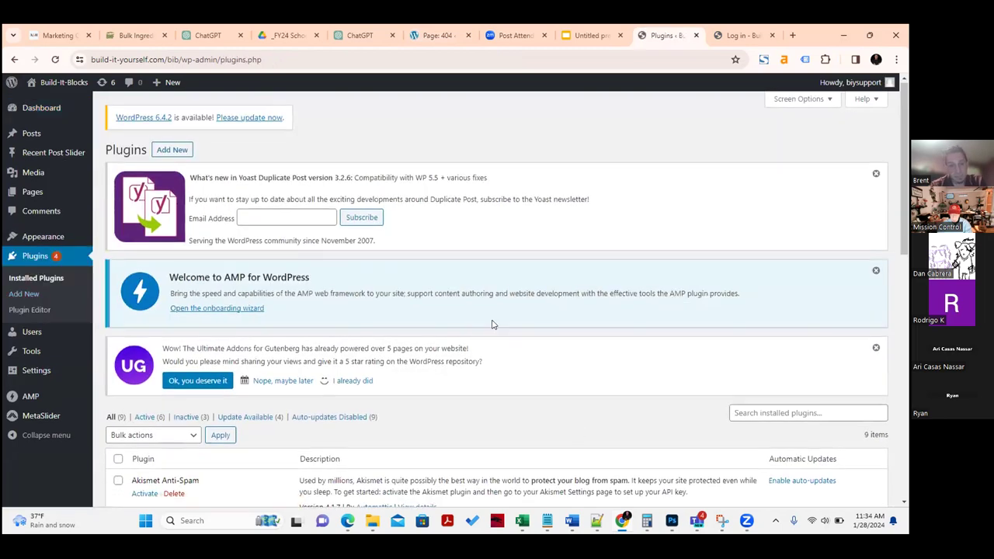
scroll(491, 325, down, 5)
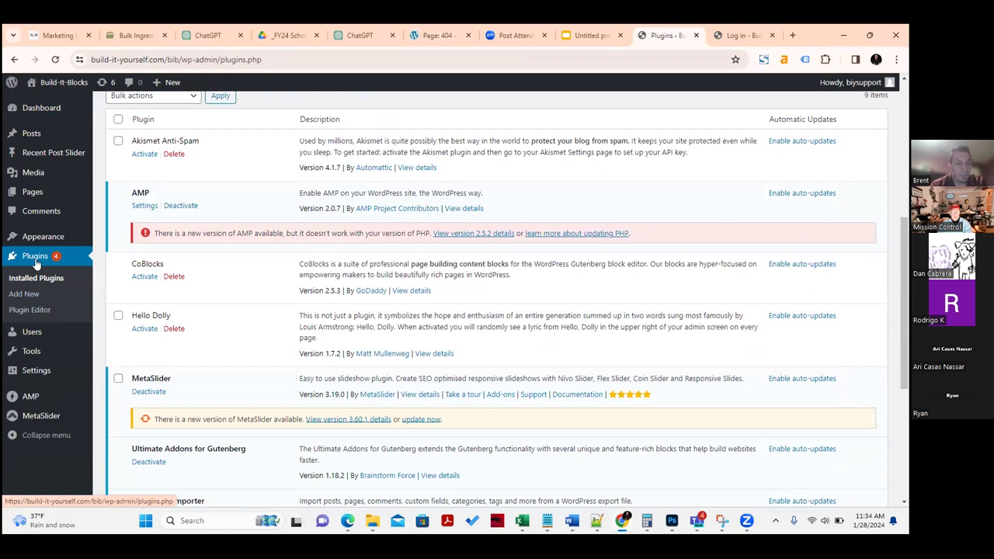
scroll(431, 316, down, 4)
scroll(262, 314, up, 1)
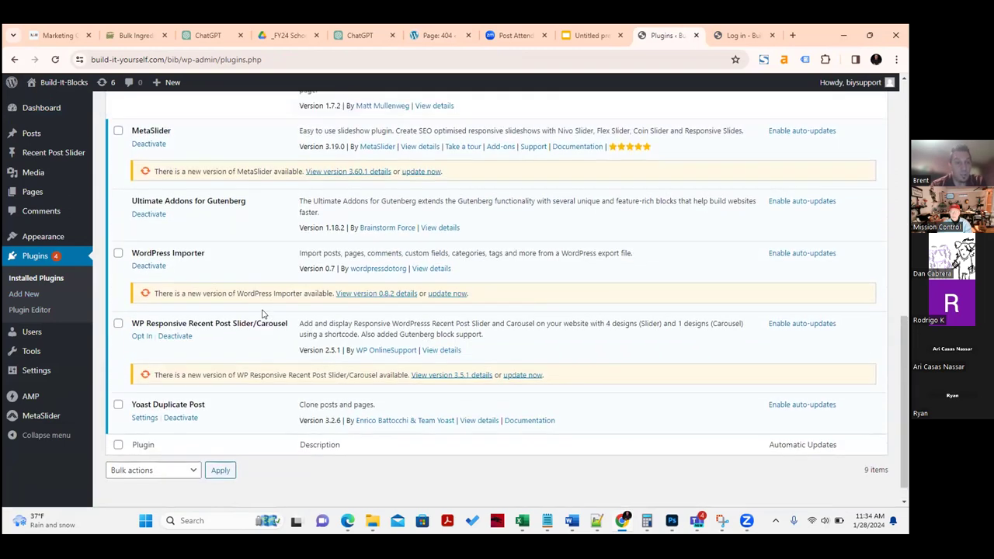
scroll(262, 314, up, 1)
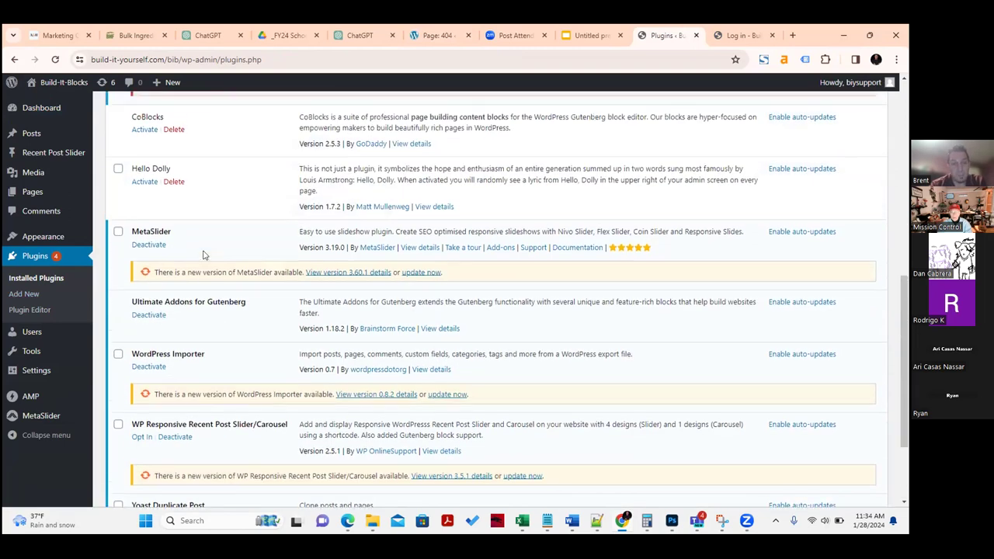
scroll(204, 256, up, 2)
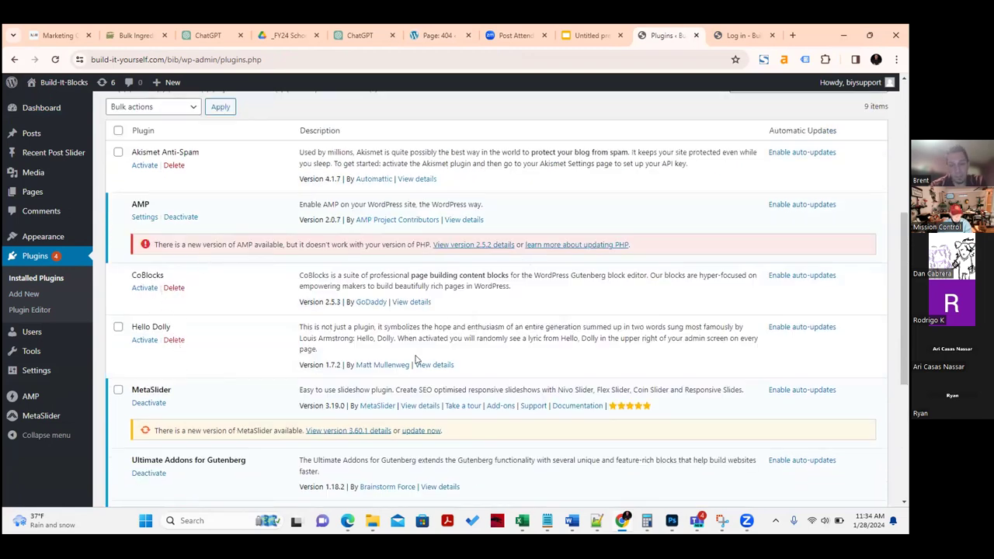
scroll(264, 303, up, 1)
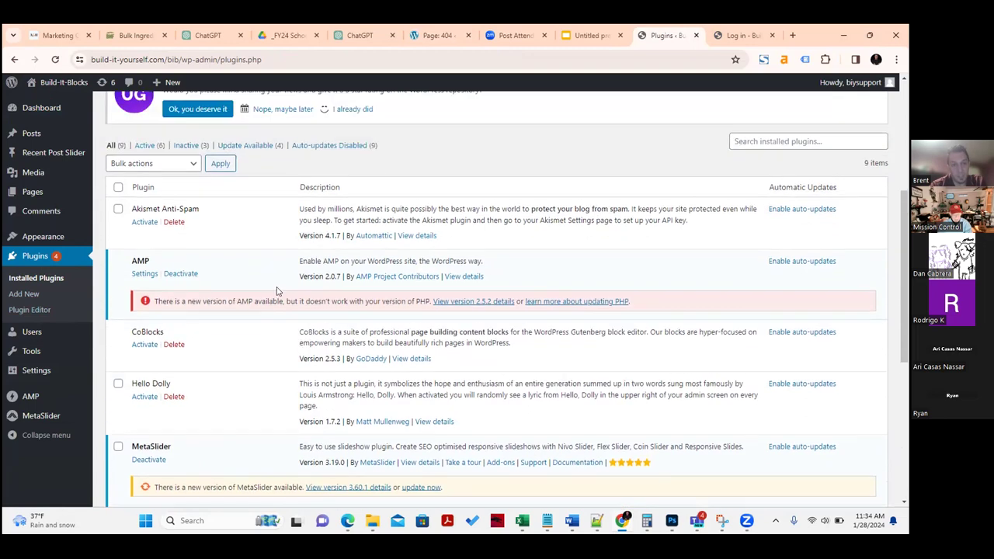
Examine the AMP plugin's description and update notice, and the MetaSlider entry, among the installed plugins
drag(185, 301, 669, 309)
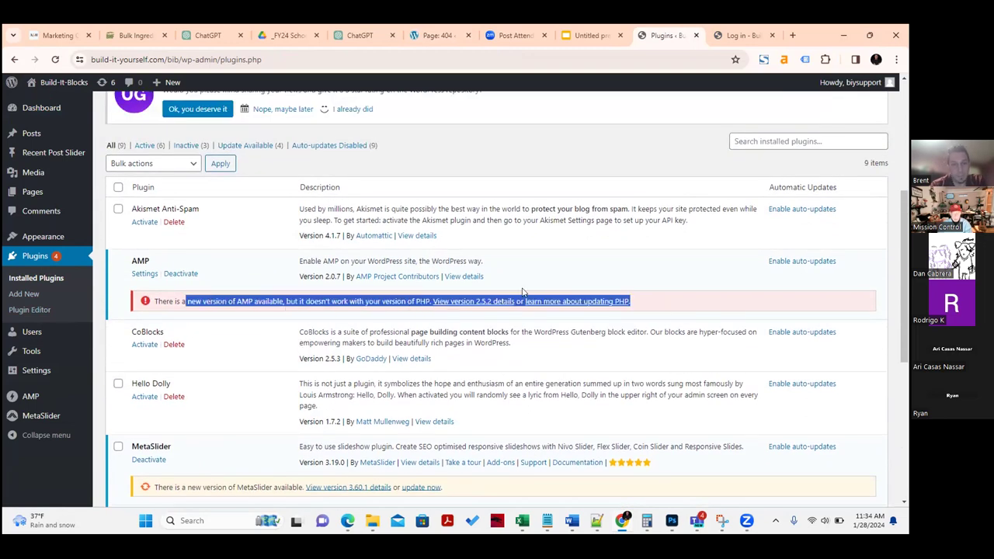
drag(505, 263, 125, 257)
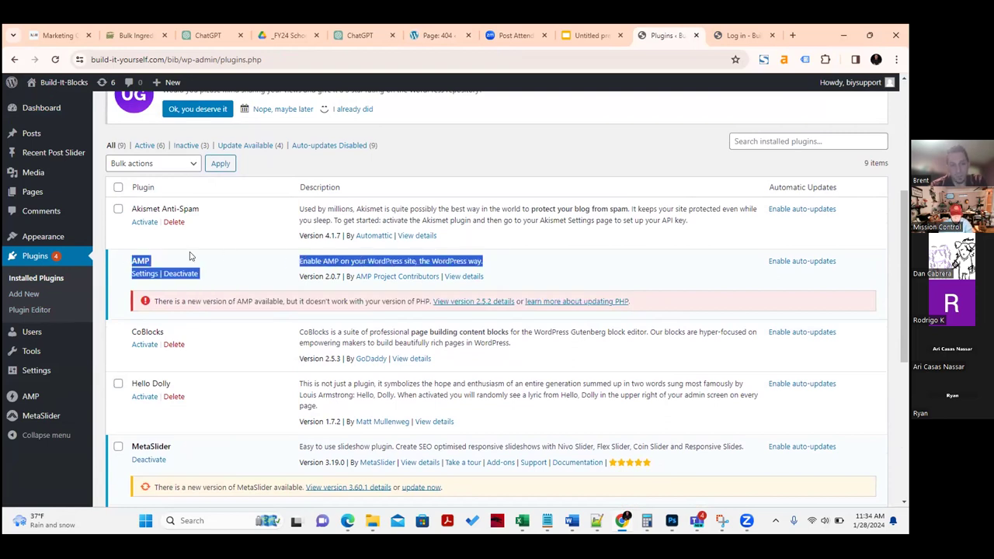
click(130, 259)
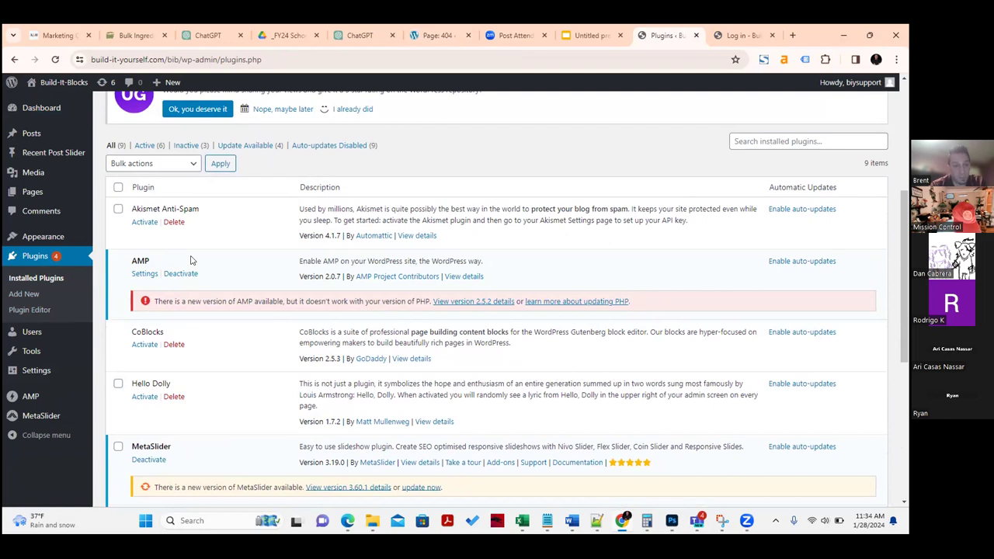
scroll(192, 260, down, 3)
drag(130, 277, 190, 277)
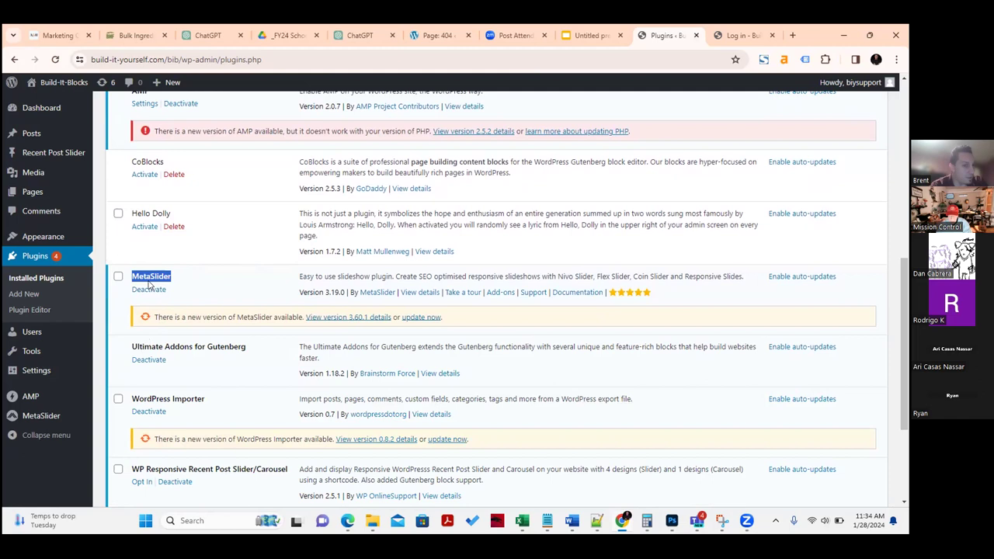
scroll(155, 288, up, 5)
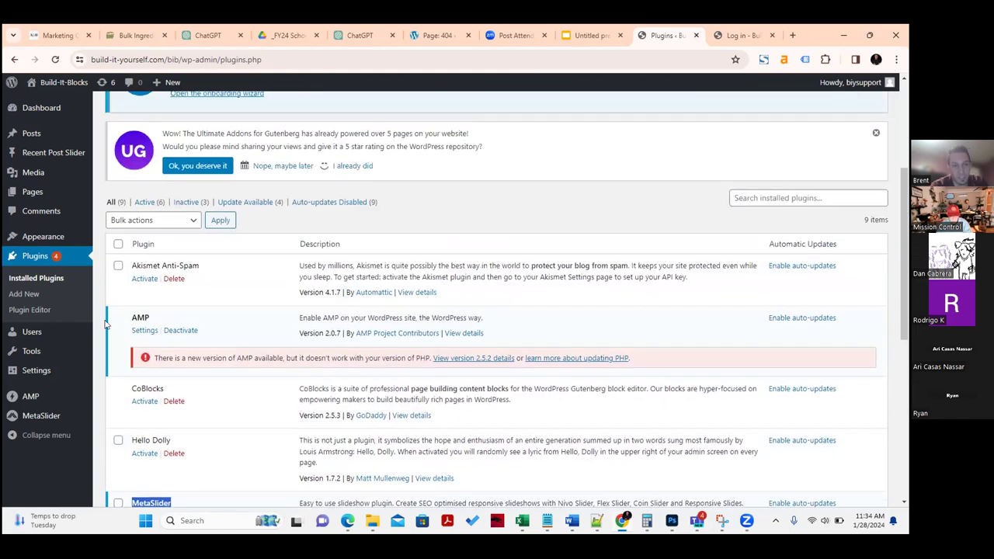
scroll(179, 345, down, 5)
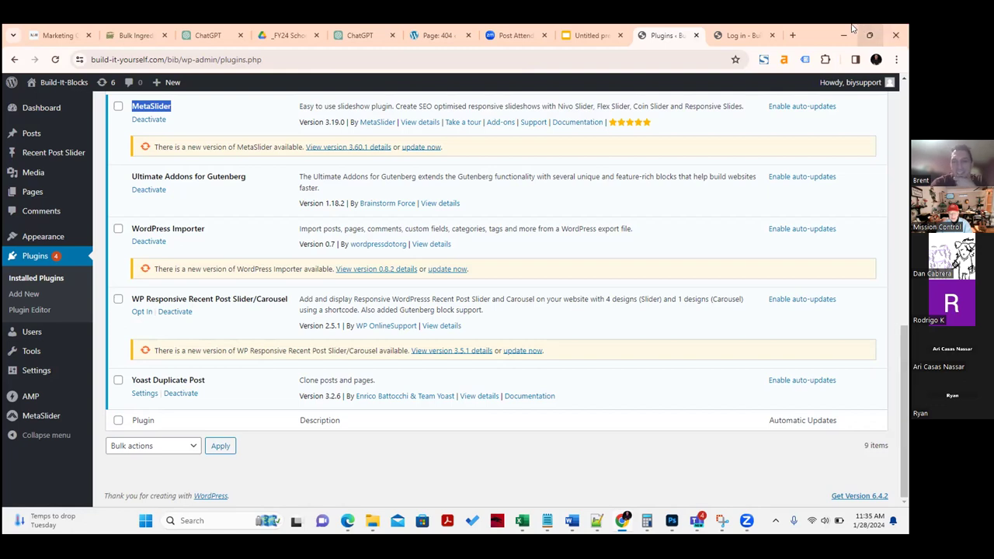
Log in to the Build-It-Yourself wiki by entering the account password for the filled-in username
click(742, 35)
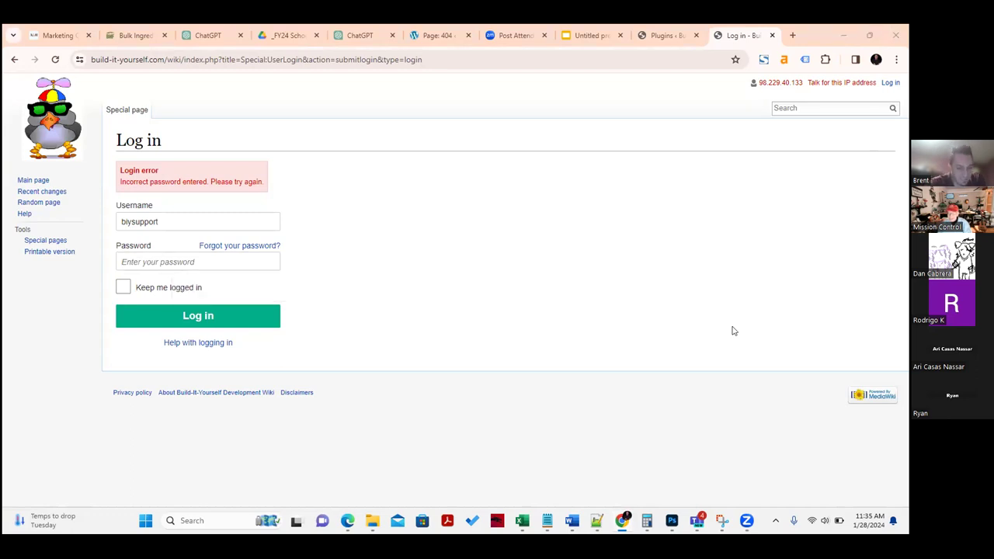
click(121, 261)
text(************)
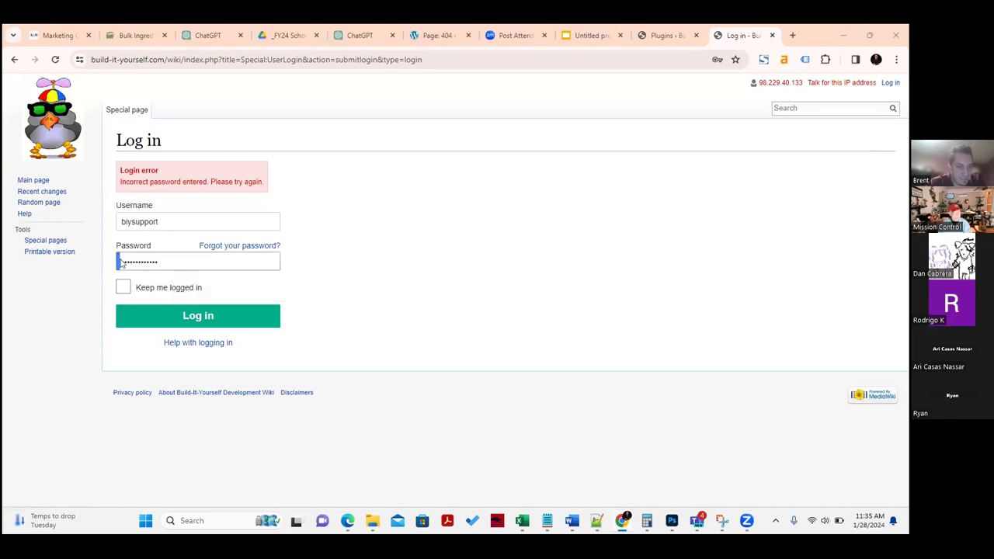
click(143, 315)
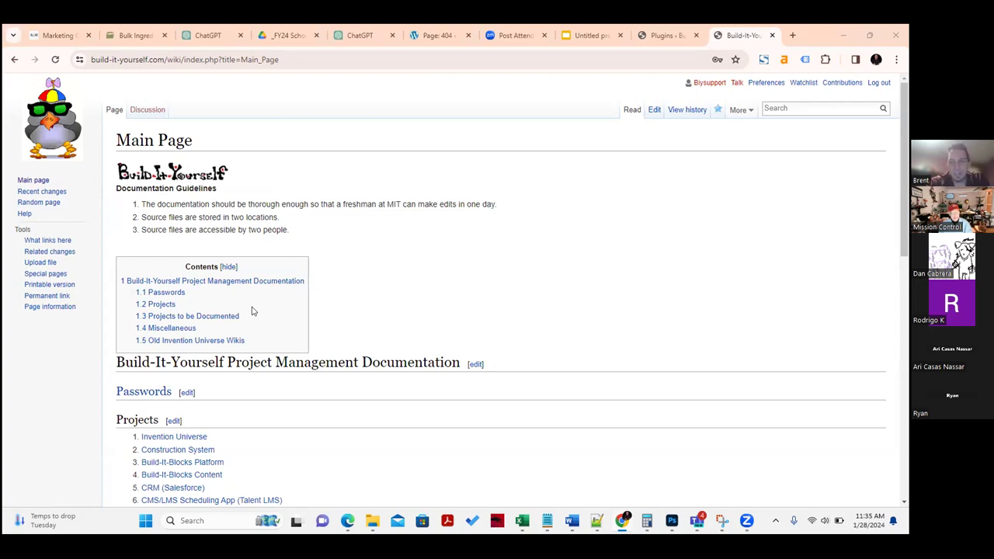
Read the documentation guidelines and the project list on the wiki's main page
drag(497, 205, 232, 174)
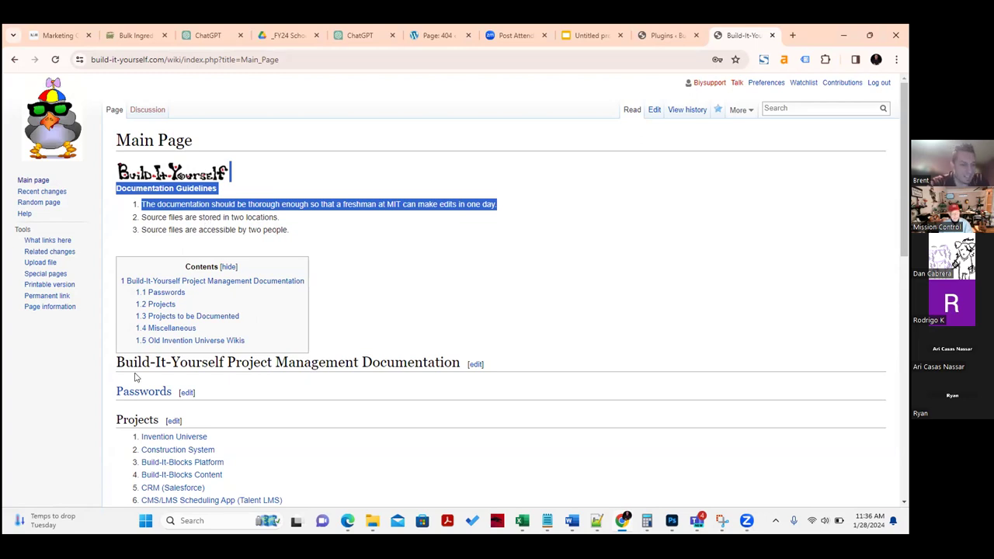
scroll(135, 378, down, 3)
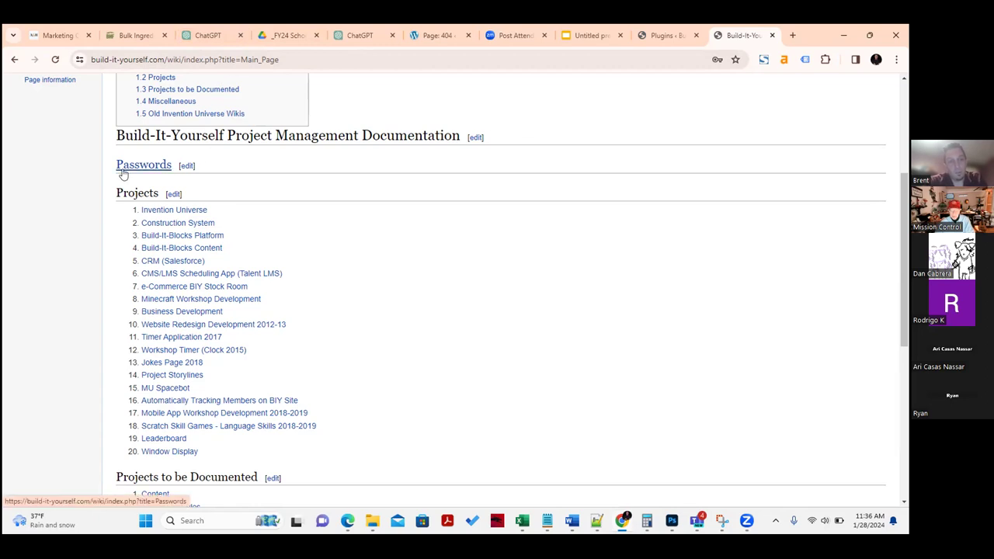
scroll(81, 176, up, 3)
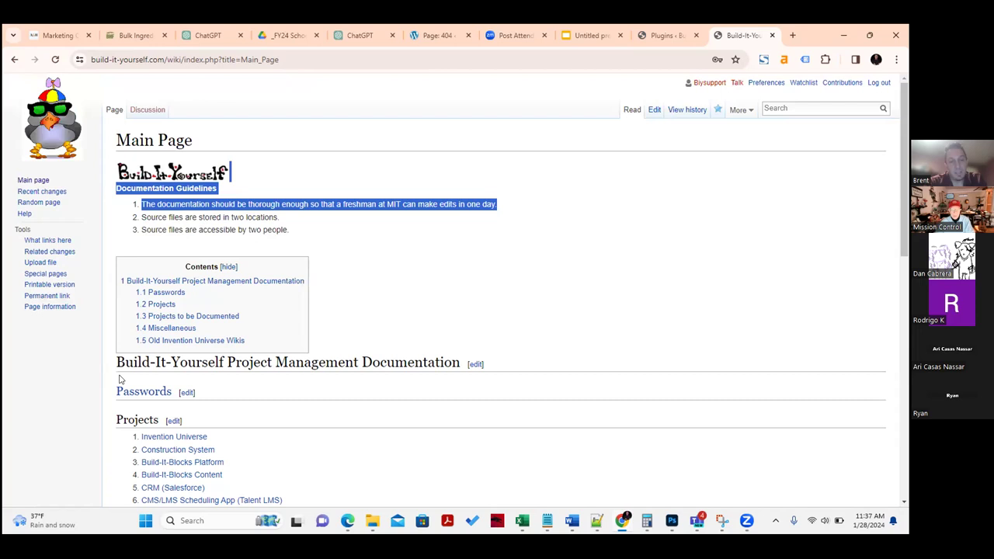
Find the LeaseWeb Hosting Build-It-Yourself.com (Dec 2021) section on the wiki's Passwords page and open its customer login link
click(130, 398)
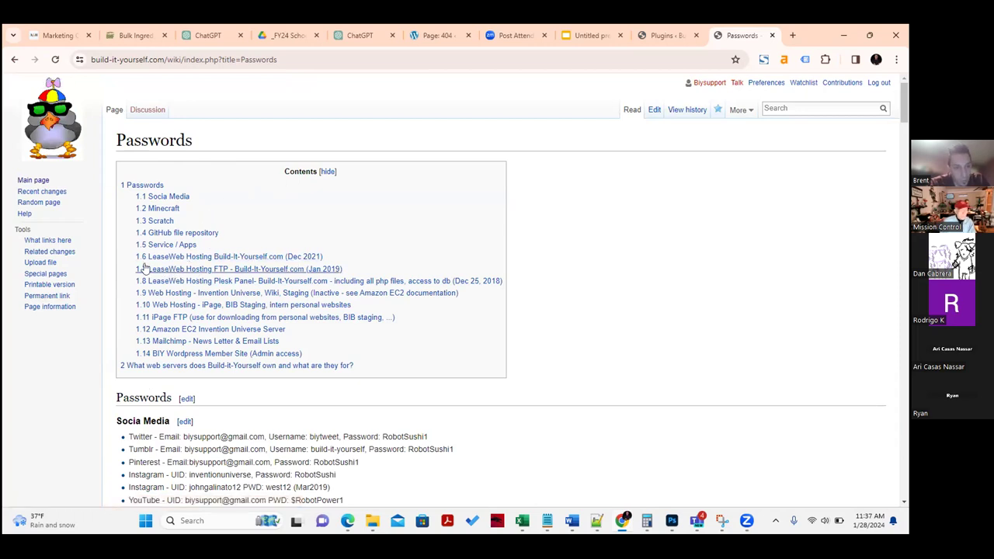
click(200, 257)
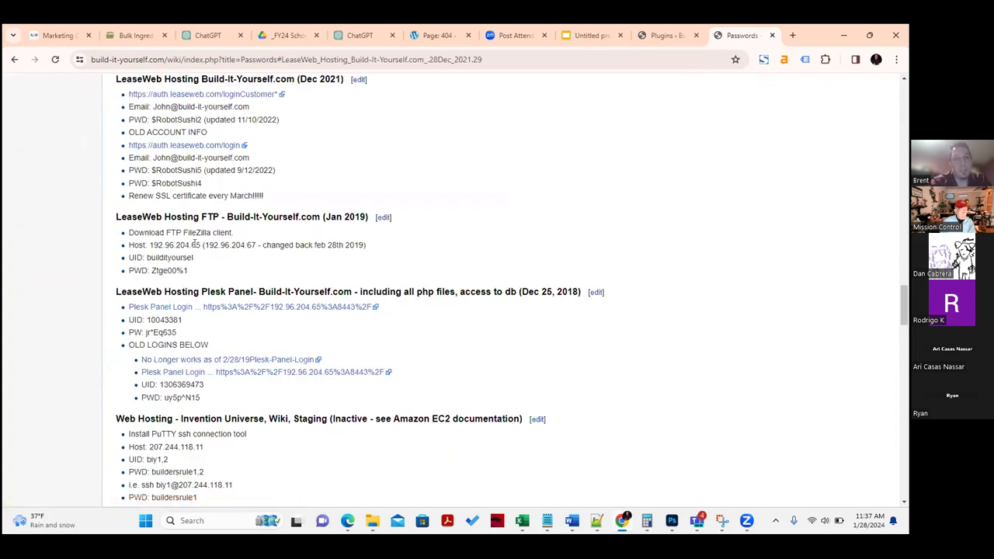
click(257, 94)
Copy the current LeaseWeb account's e-mail from the wiki's Passwords page and return to the Leaseweb site
click(668, 36)
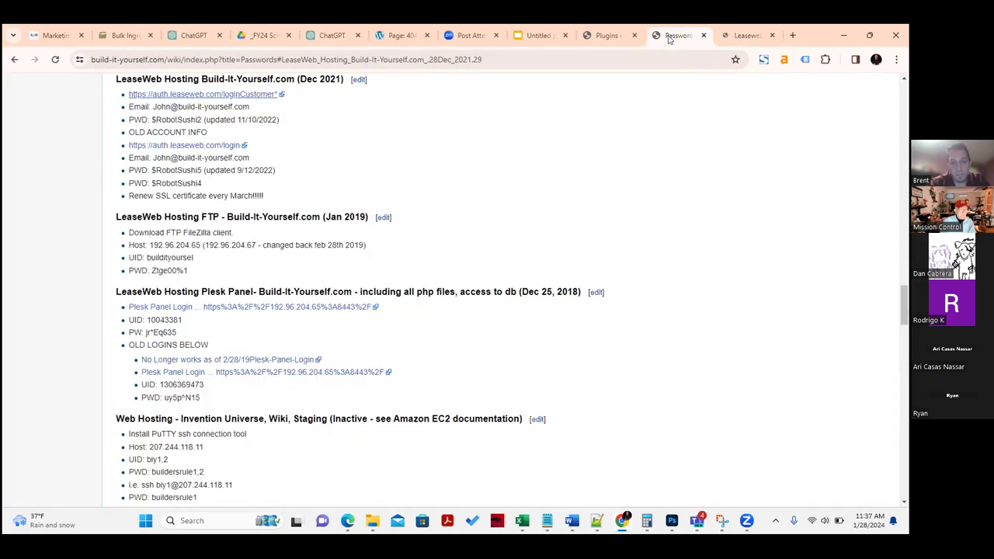
drag(153, 106, 252, 111)
key(ctrl+c)
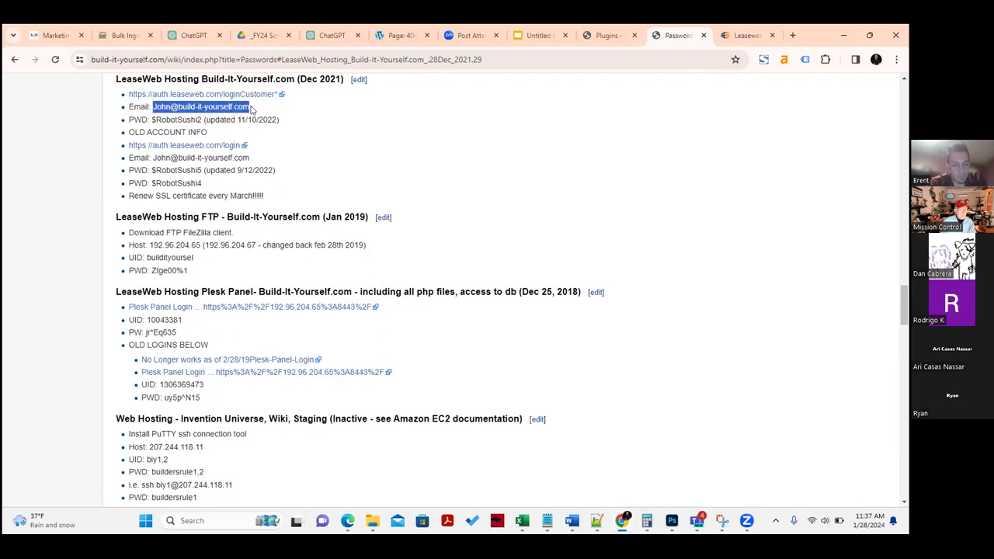
click(730, 37)
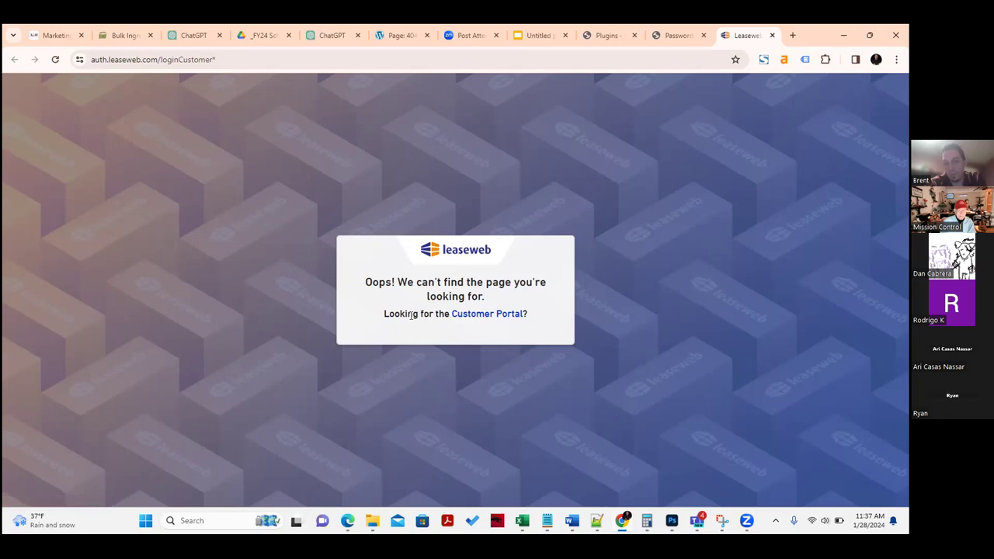
Open the Leaseweb Customer Portal login, accept the cookie statement and enter the copied account e-mail
click(484, 315)
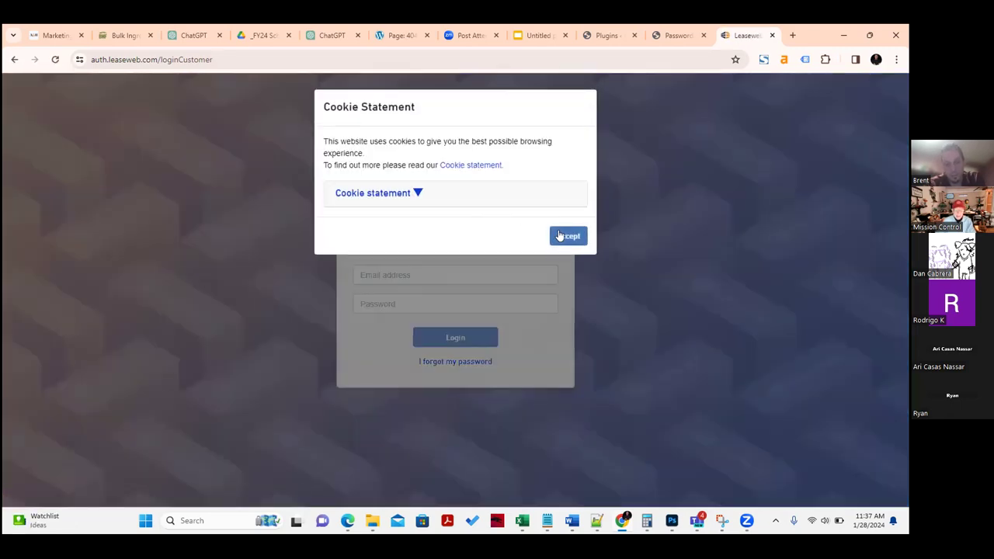
click(559, 236)
click(417, 268)
key(ctrl+v)
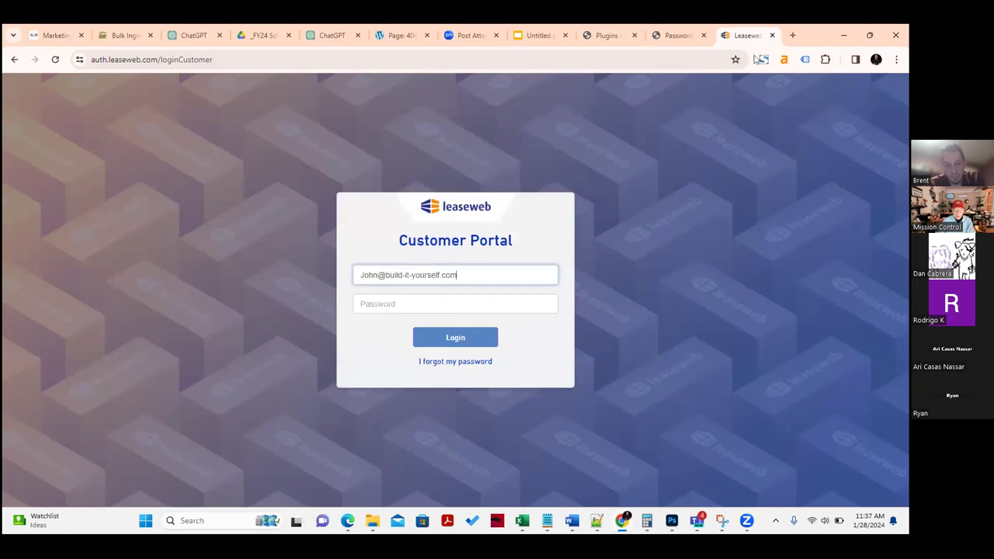
Try to log in to the Leaseweb Customer Portal with the current account password copied from the wiki's Passwords page
click(687, 37)
drag(152, 119, 201, 119)
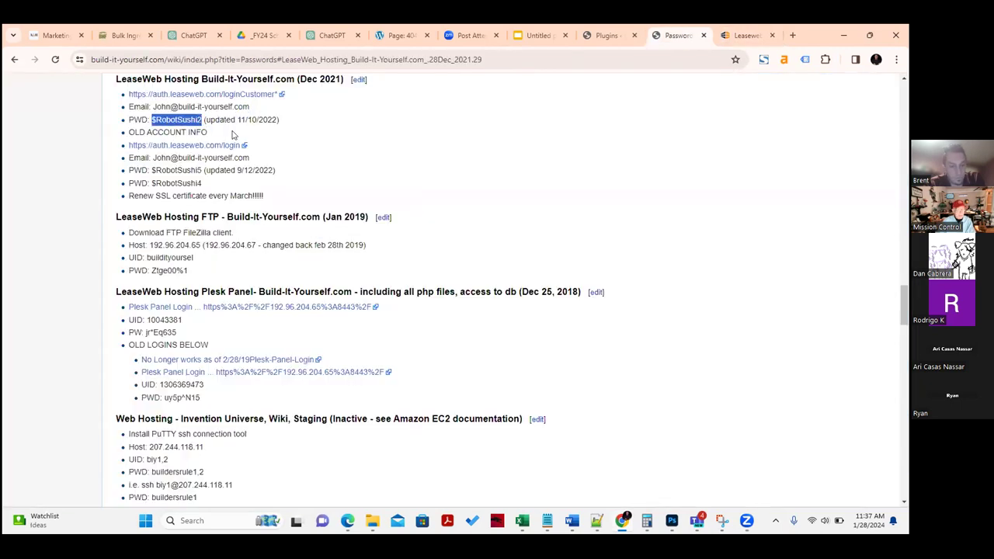
click(746, 35)
click(455, 304)
key(ctrl+v)
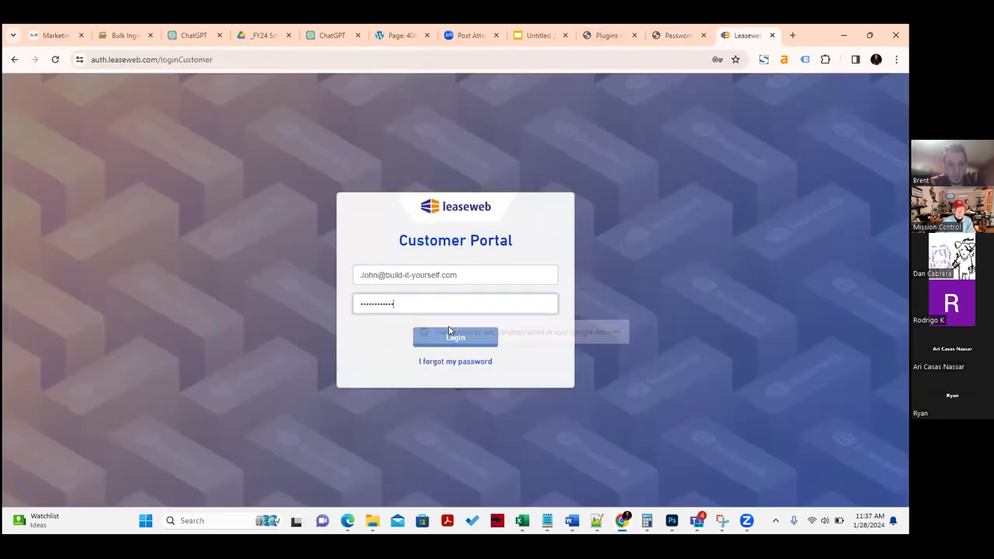
click(456, 338)
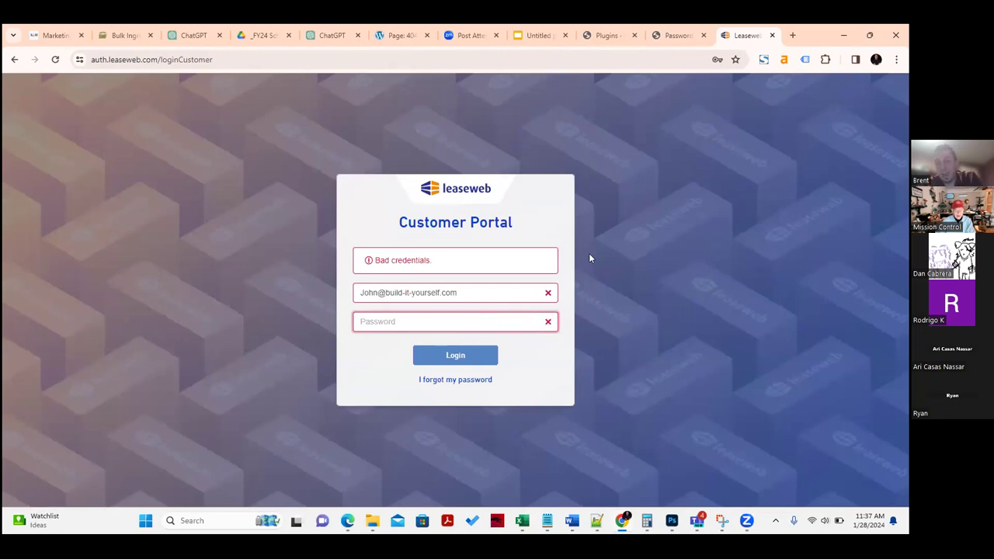
Retype the end of the account e-mail and recheck the LeaseWeb credentials on the wiki's Passwords page
click(354, 294)
click(459, 292)
key(BackSpace)
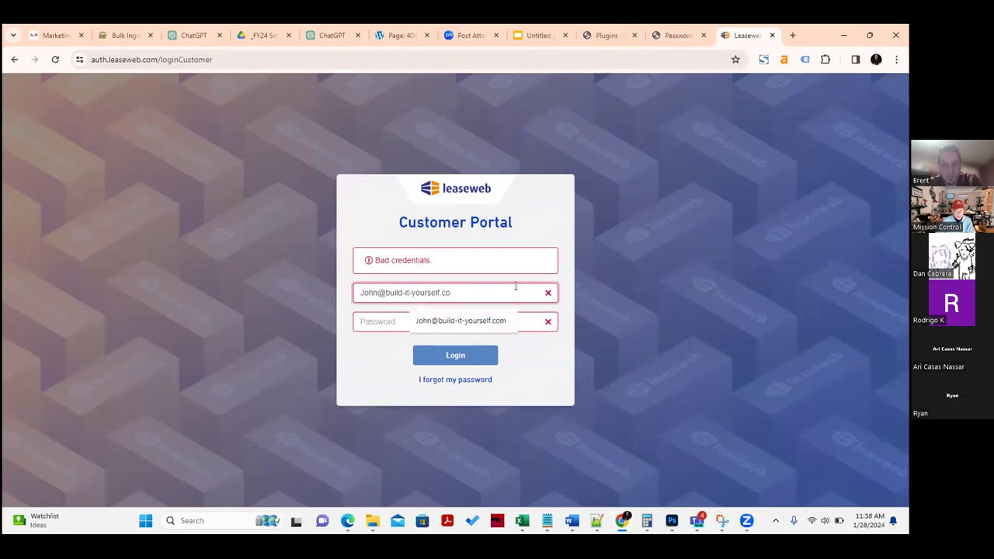
click(678, 35)
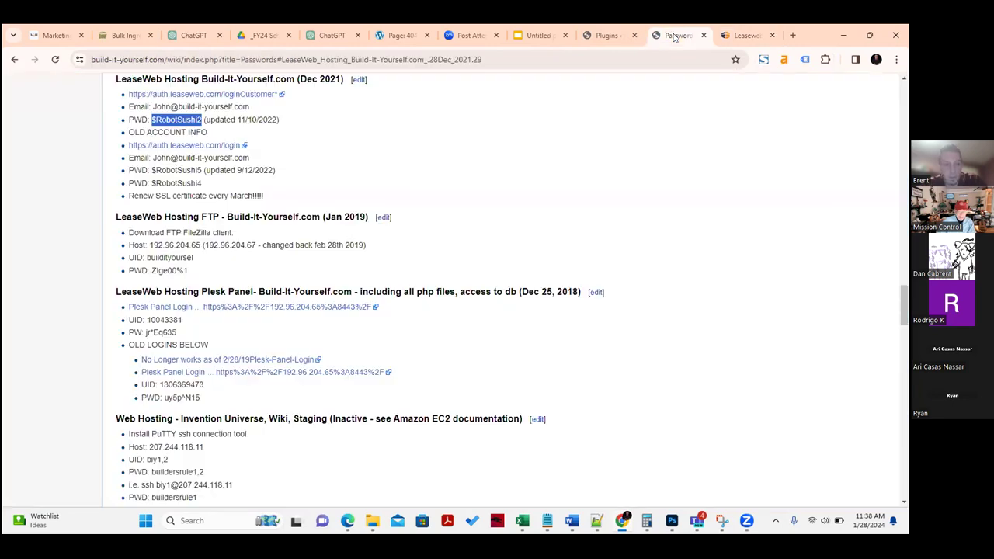
click(209, 187)
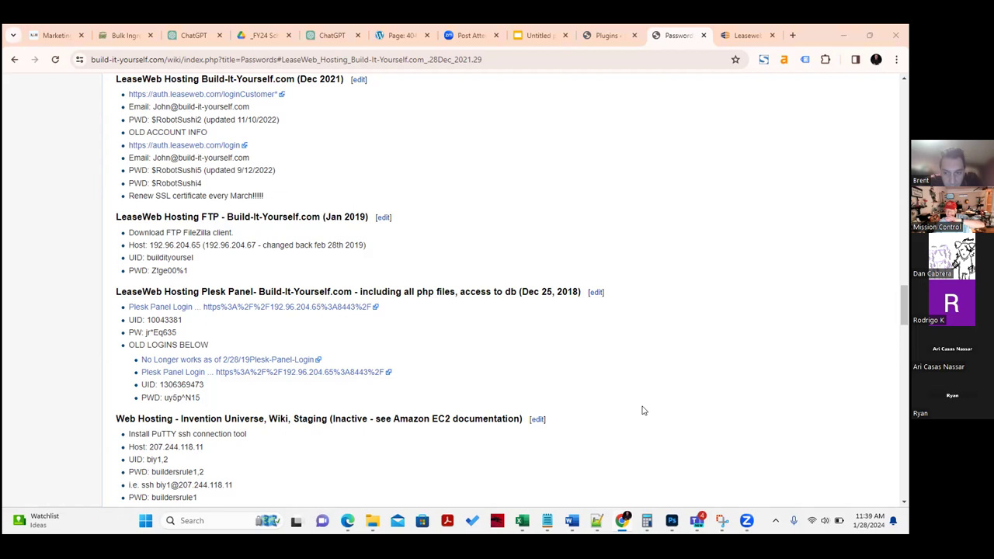
Log in to the Leaseweb Customer Portal with the account password and dismiss the offer to save it
click(745, 35)
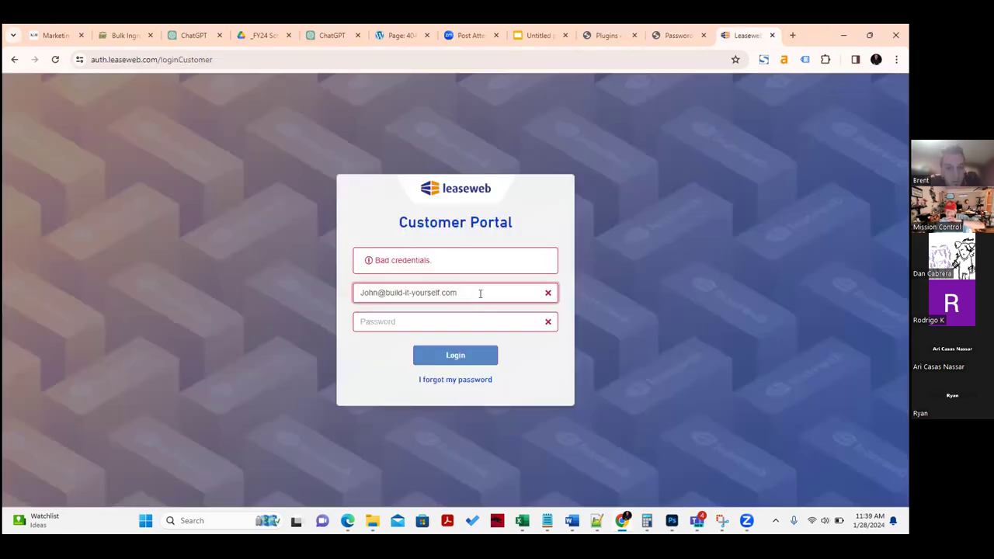
click(475, 321)
key(ctrl+v)
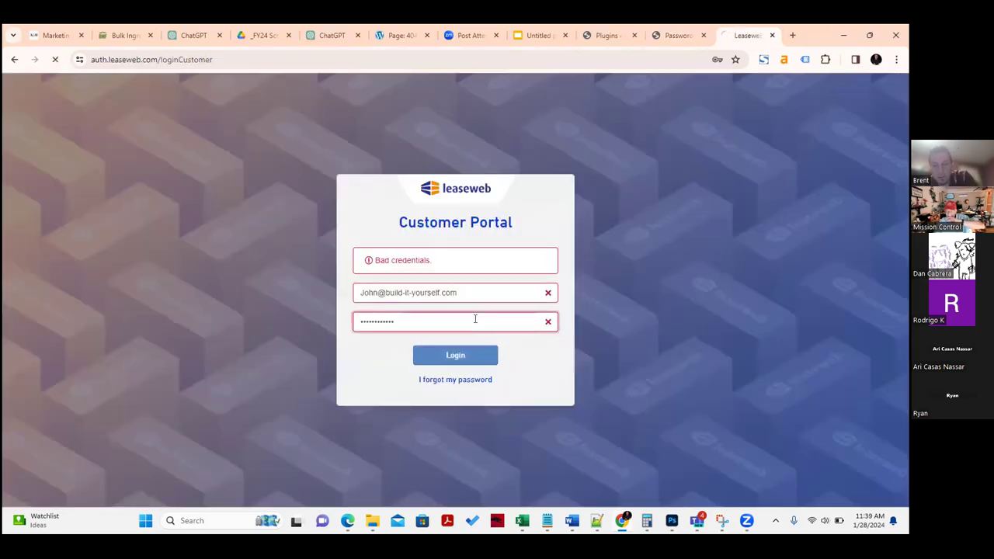
key(Return)
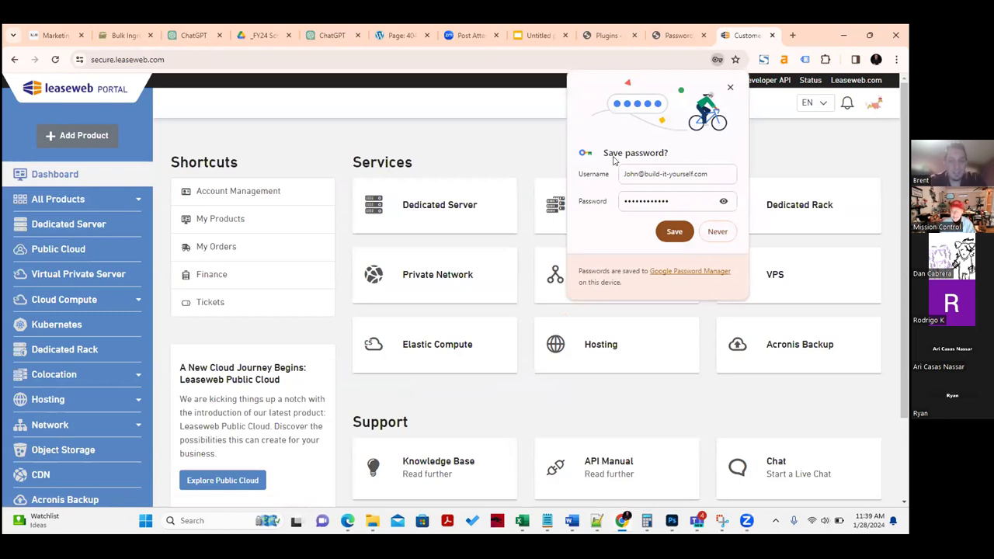
click(730, 87)
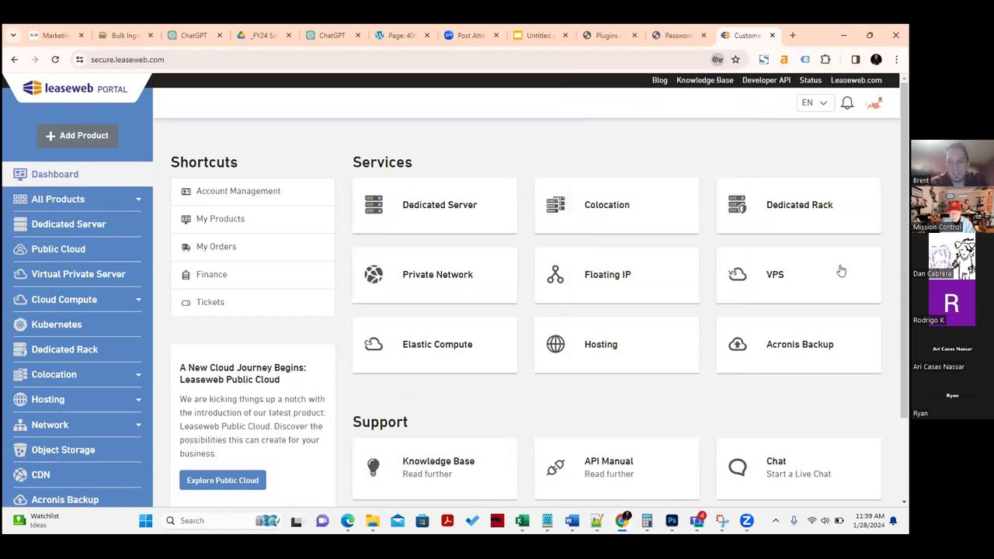
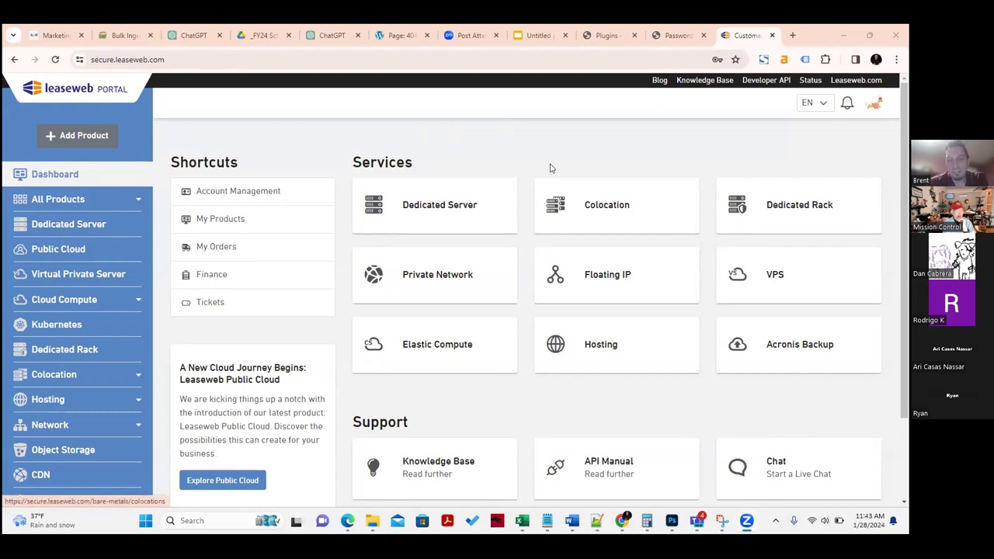
Look over the Leaseweb dashboard's services and support options and the entries under All Products and Hosting
scroll(543, 163, down, 3)
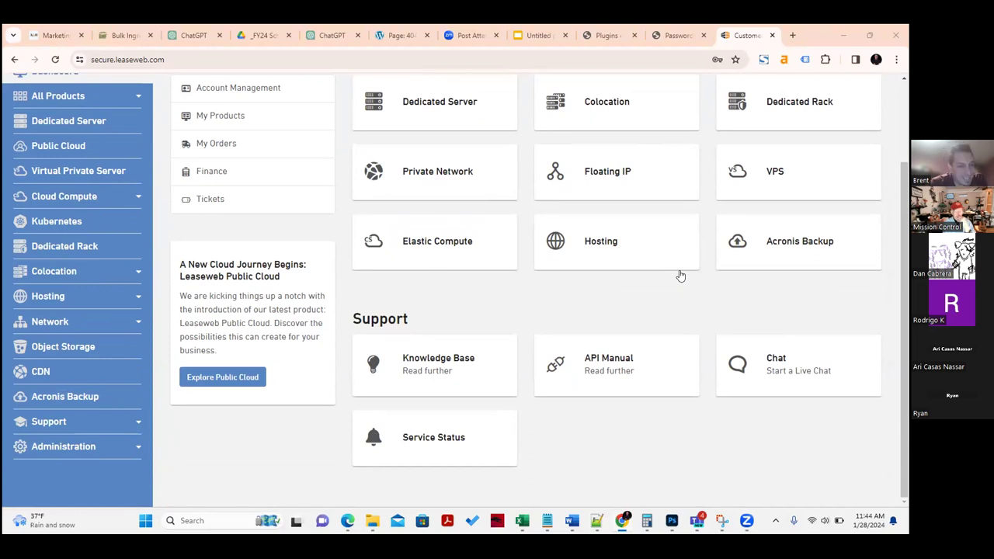
scroll(151, 200, up, 3)
click(141, 200)
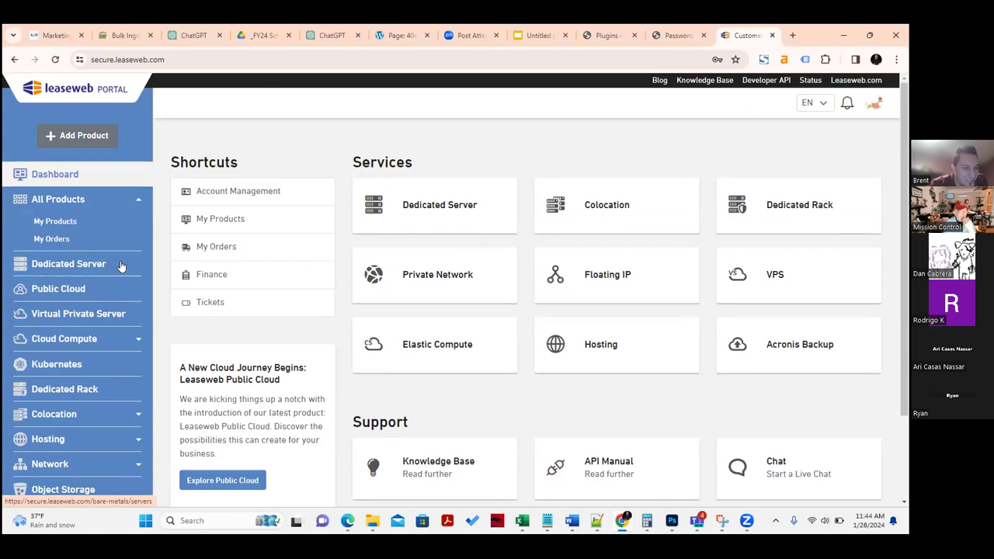
scroll(120, 266, down, 1)
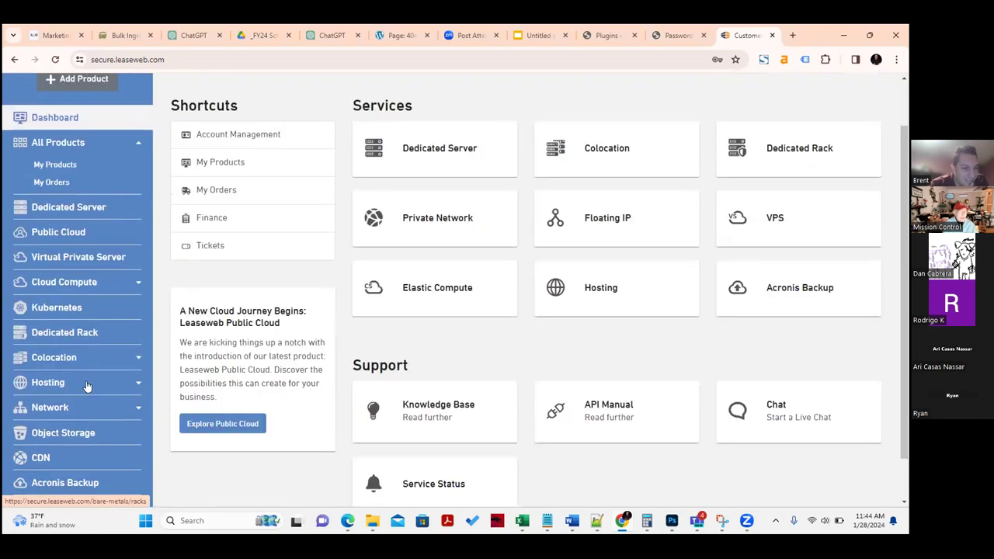
click(132, 383)
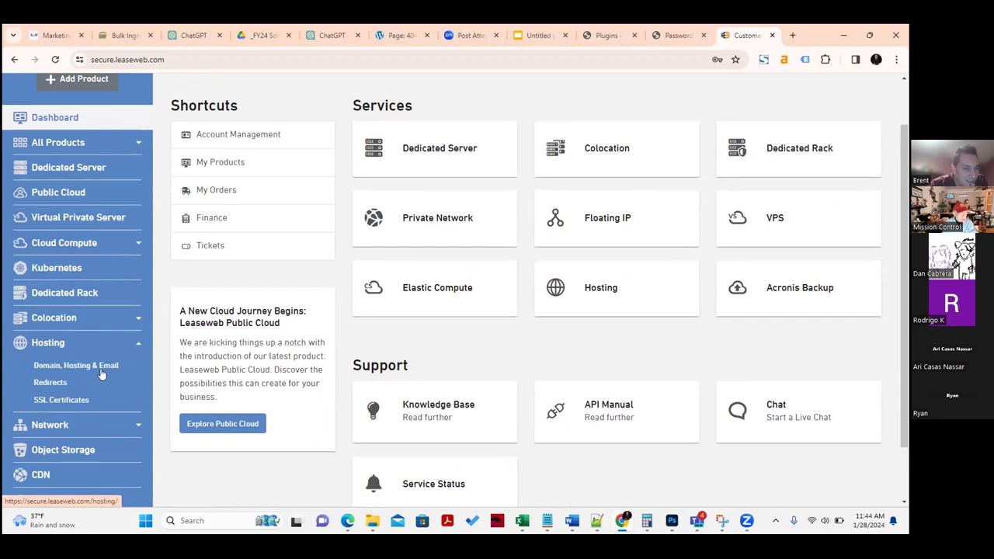
click(139, 345)
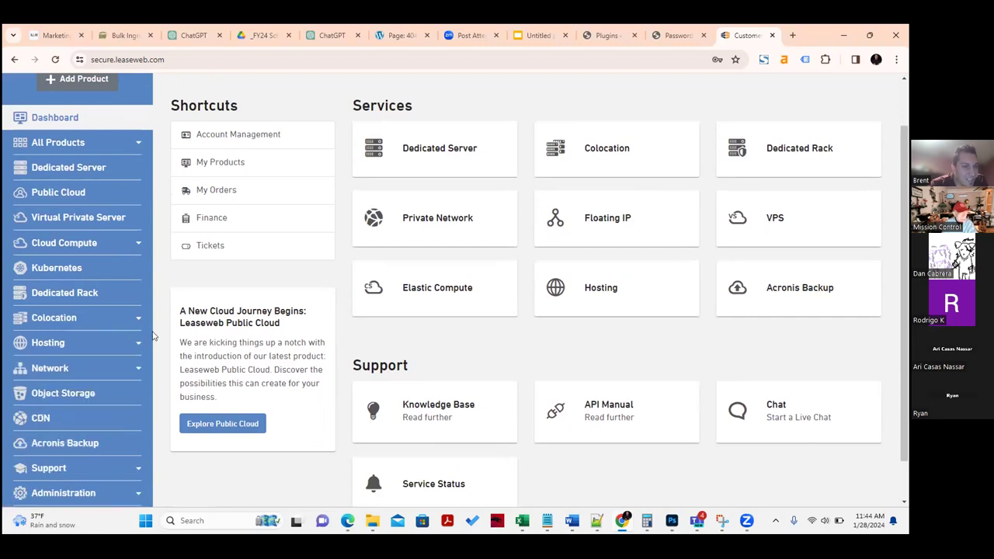
scroll(233, 249, up, 1)
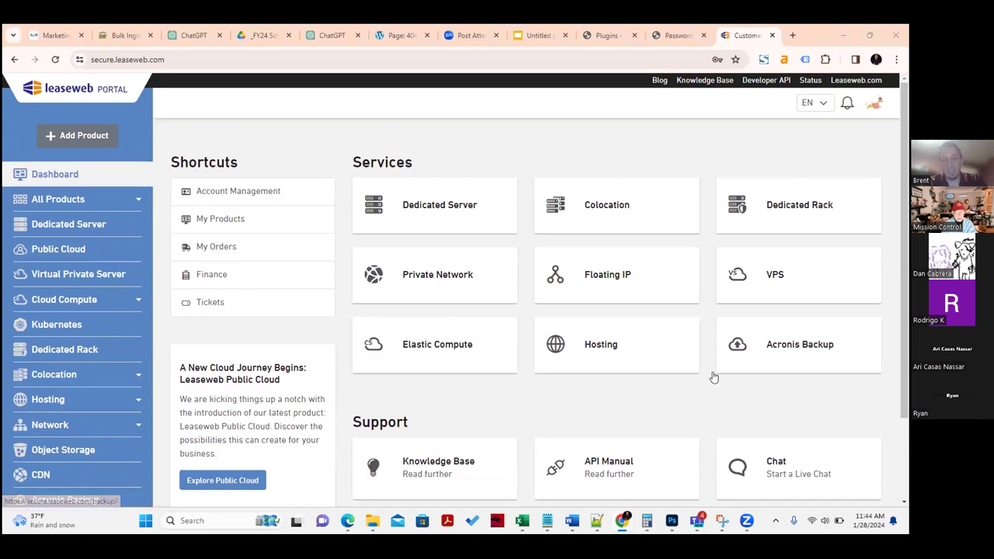
Open the Descript desktop app, dismissing its Descript Pro upgrade offer, and create a new project
click(228, 519)
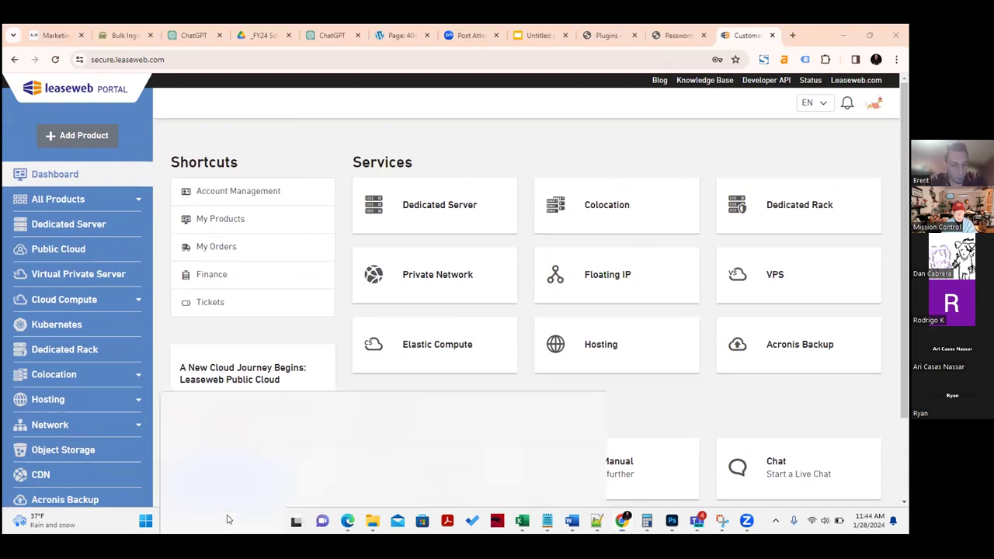
text(descript)
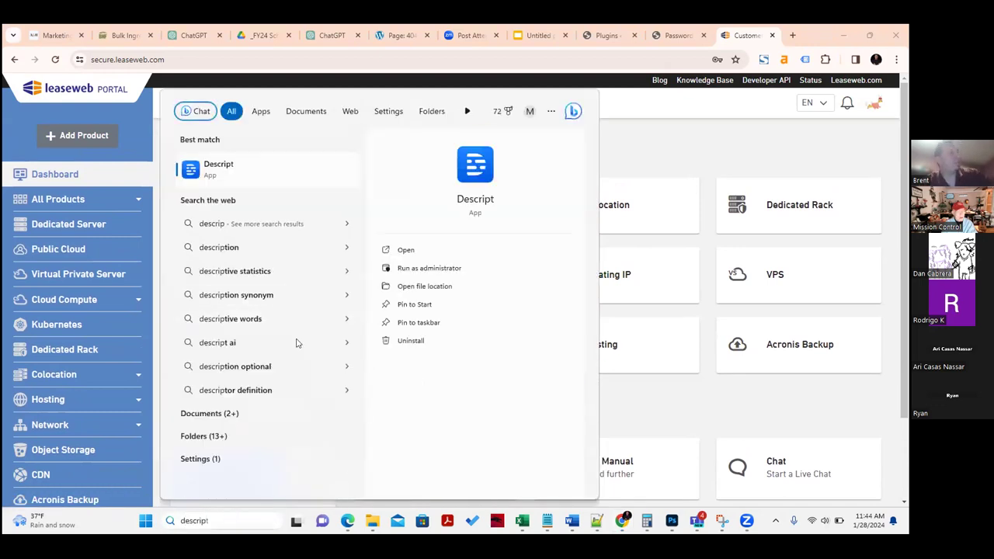
key(Escape)
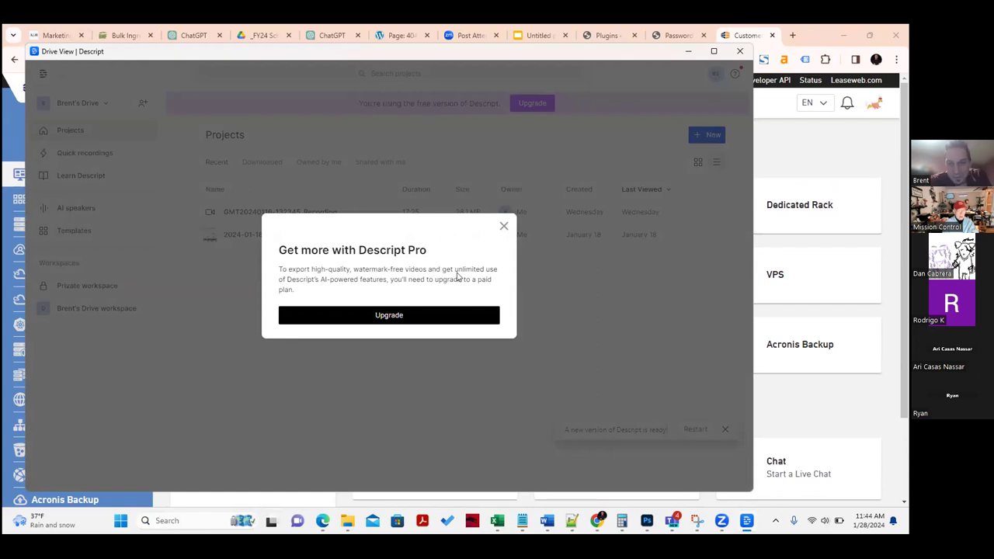
click(501, 225)
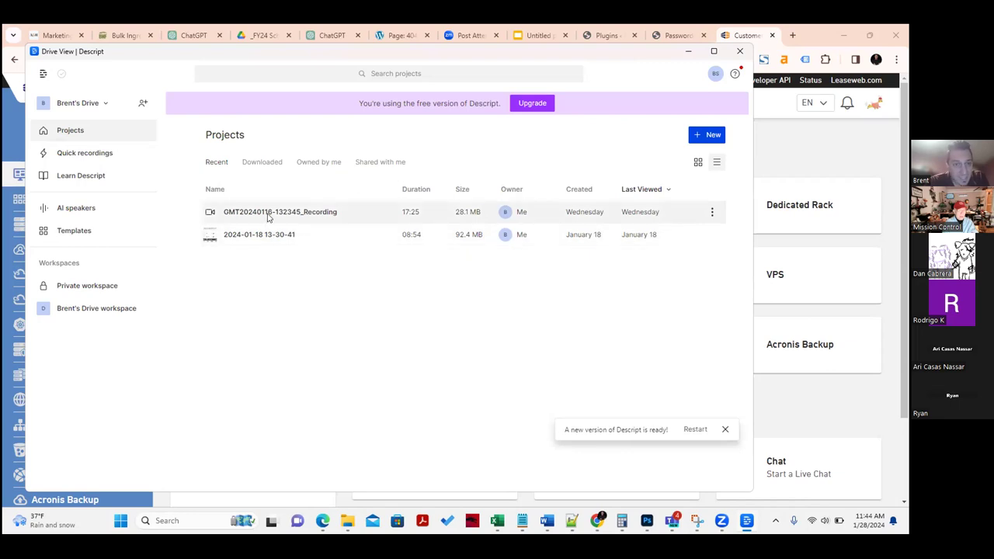
click(715, 134)
click(642, 178)
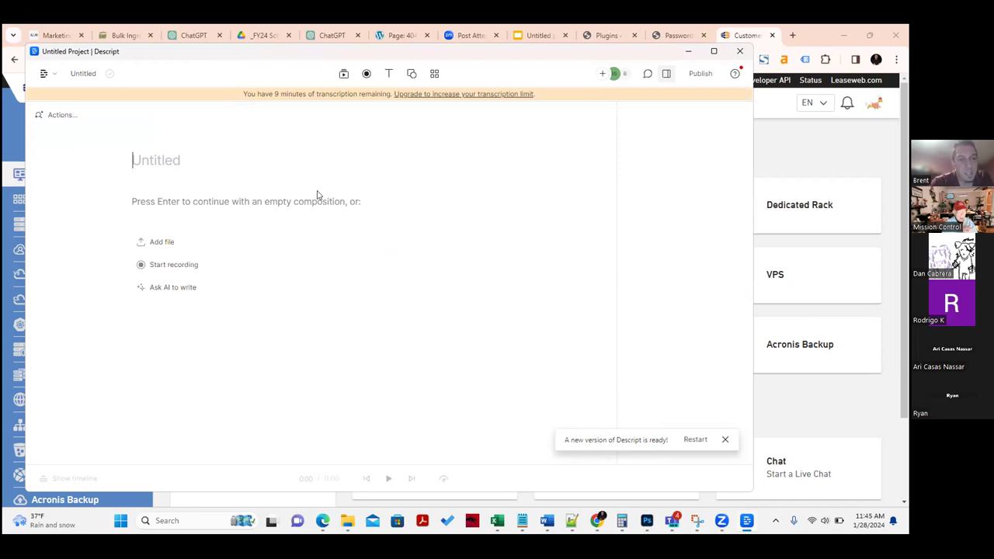
Record a short audio-only sample procedure about taking three apples from a lunchbox, transcribed in English, and copy the whole transcript
click(173, 264)
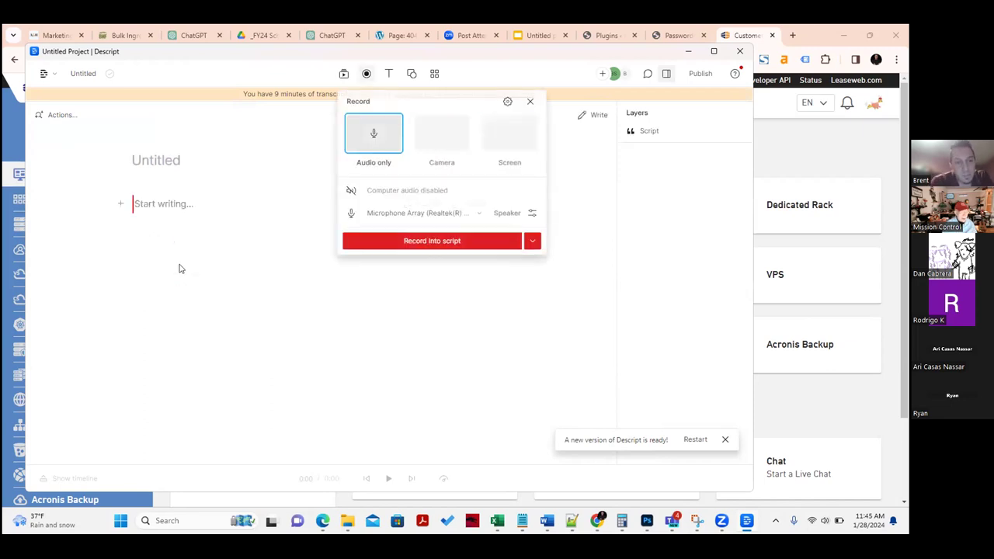
click(448, 246)
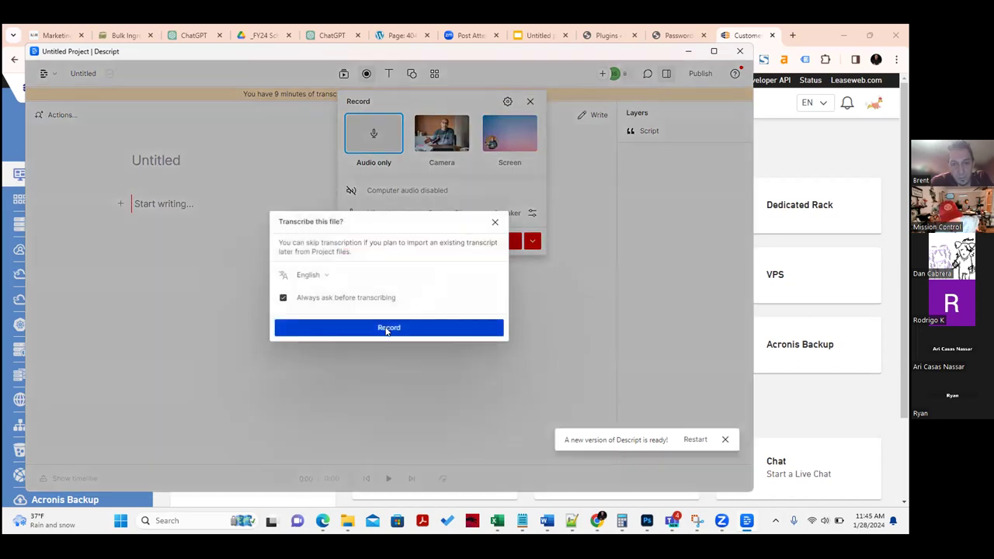
click(391, 329)
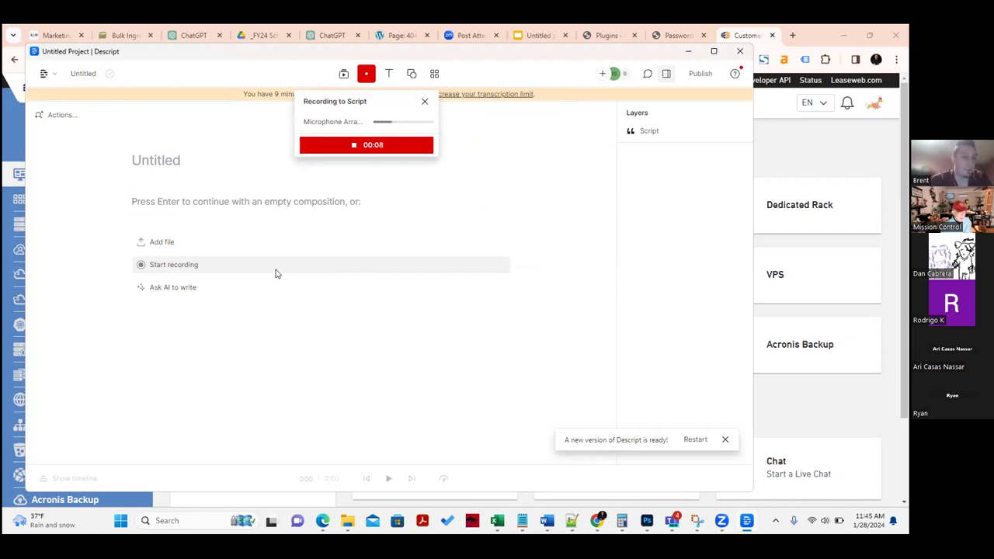
click(371, 146)
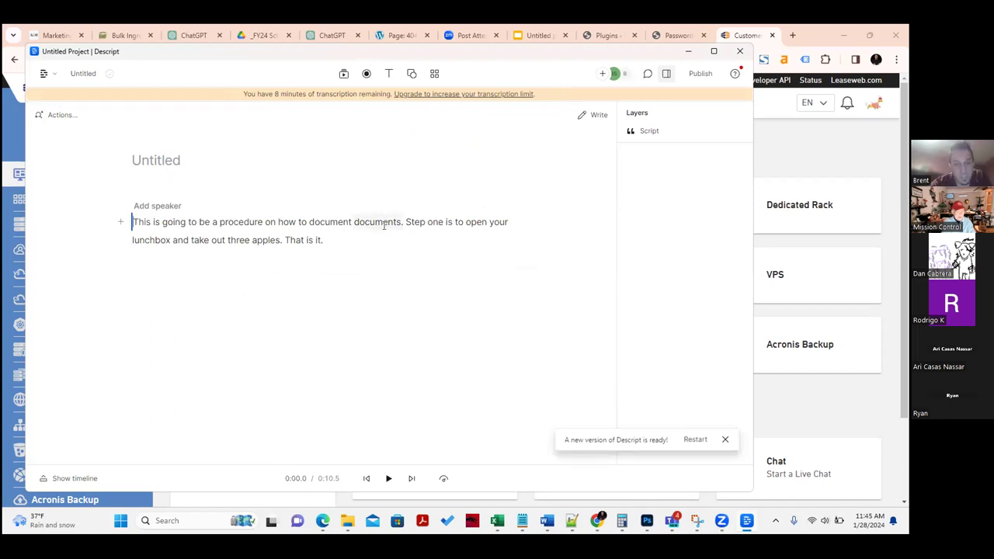
drag(391, 240, 83, 222)
key(ctrl+c)
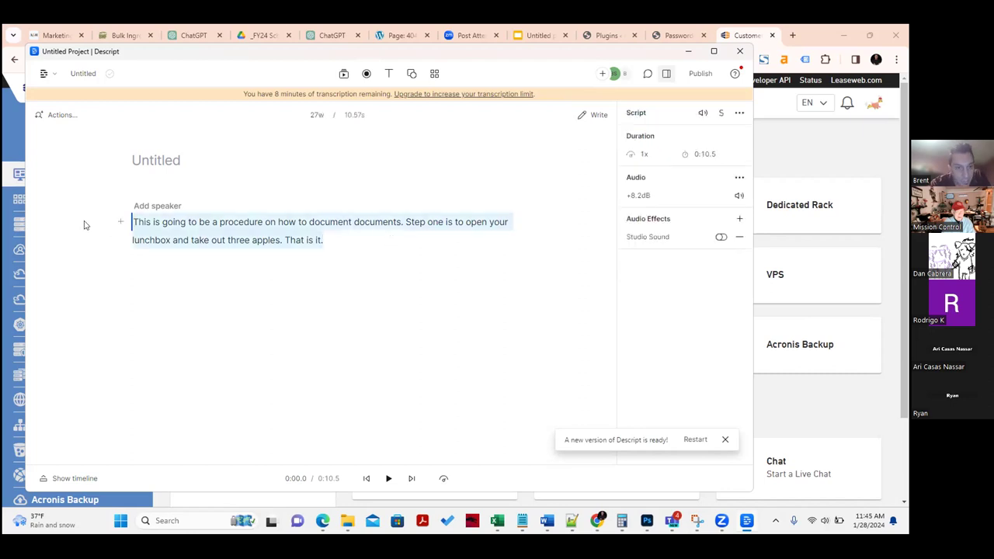
Switch to ChatGPT in the browser and set the new chat's model to GPT-3.5
click(194, 35)
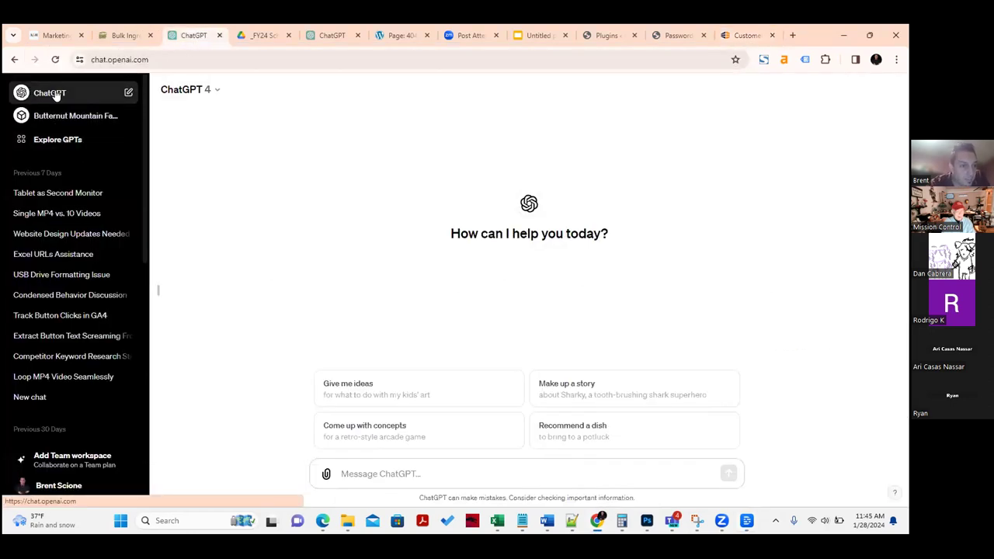
click(215, 91)
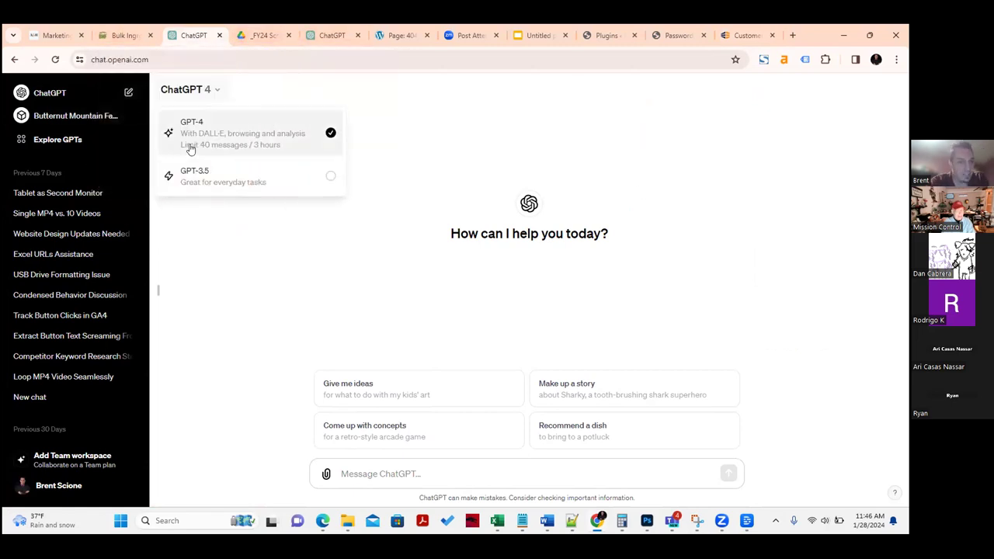
click(287, 183)
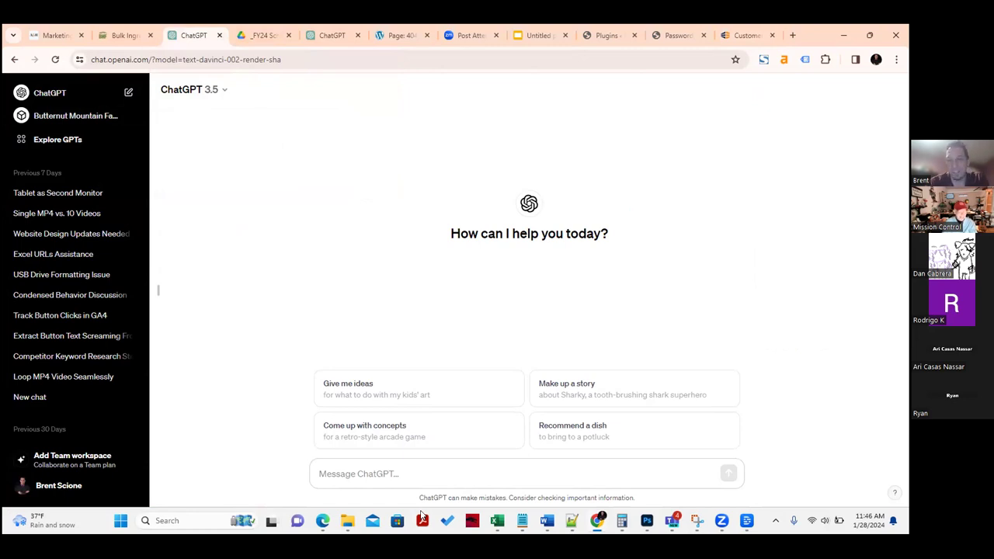
Send ChatGPT the prompt "Here is a meeting transcript for a process. Can you write the documentation?" with the copied transcript pasted beneath it
click(402, 473)
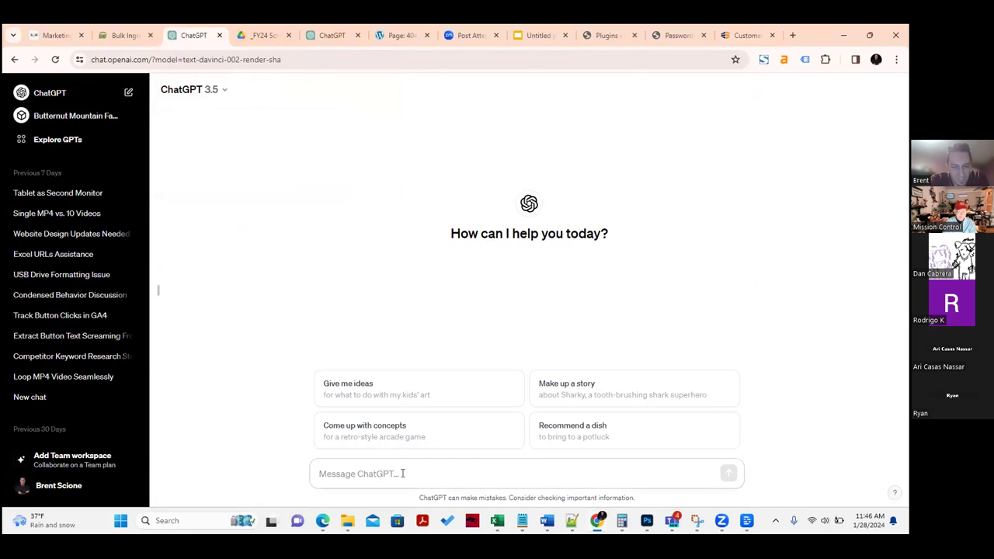
text(Here is a)
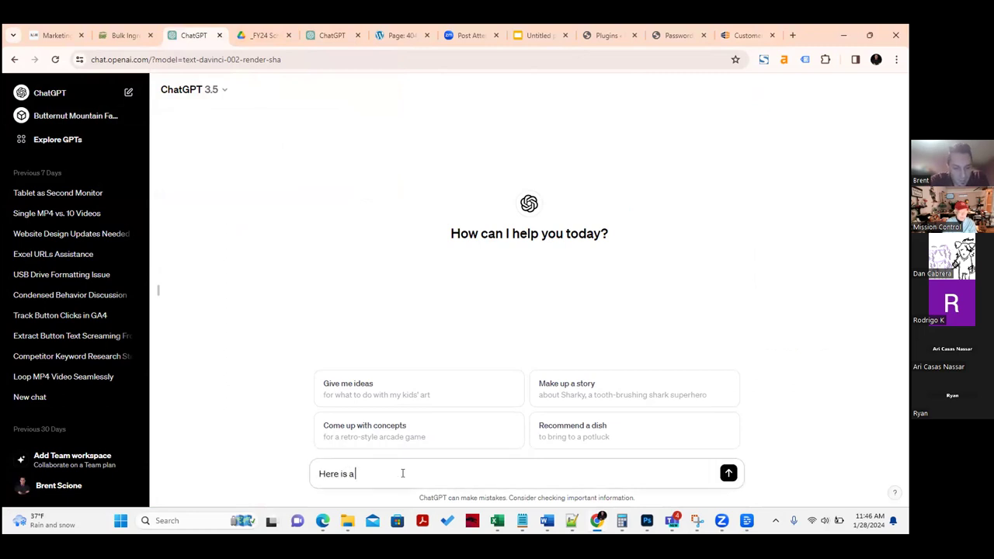
text( meeting transcript for a pr)
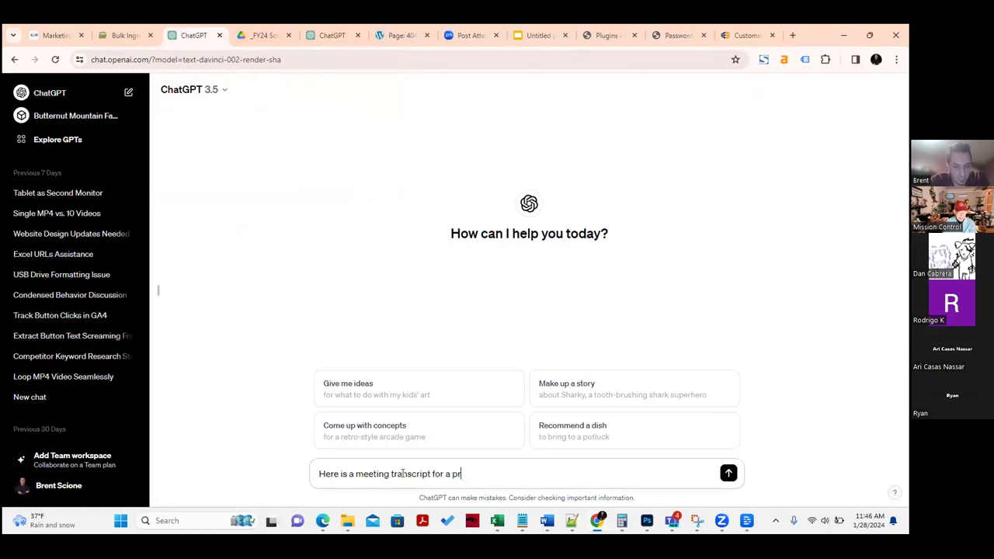
text(ocess. Can )
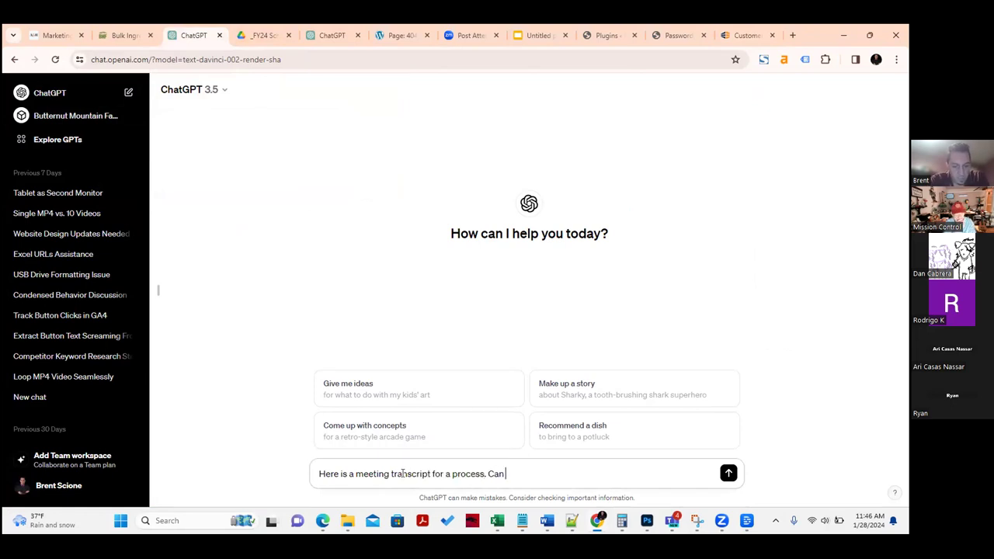
text(you write the )
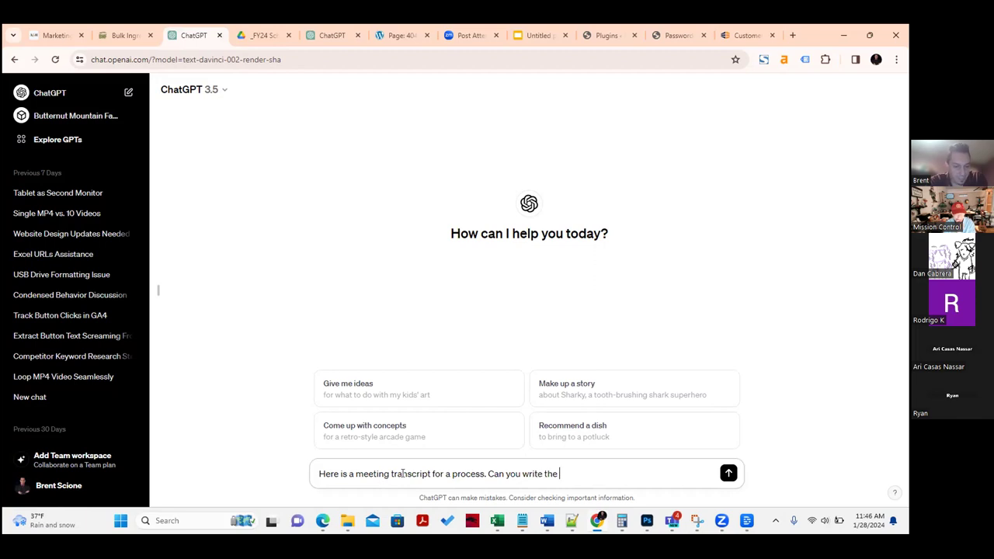
text(documentation?)
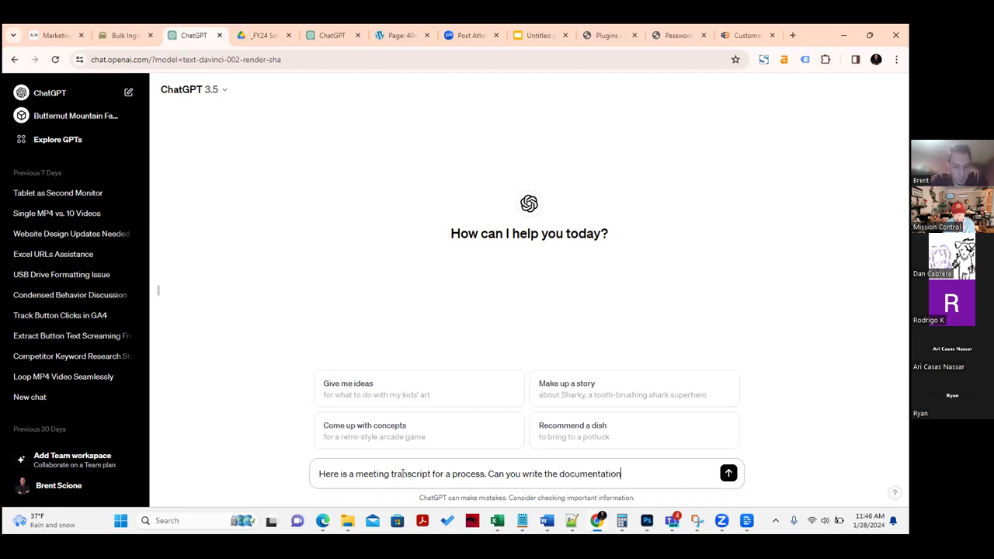
key(shift+Return)
key(ctrl+v)
key(Return)
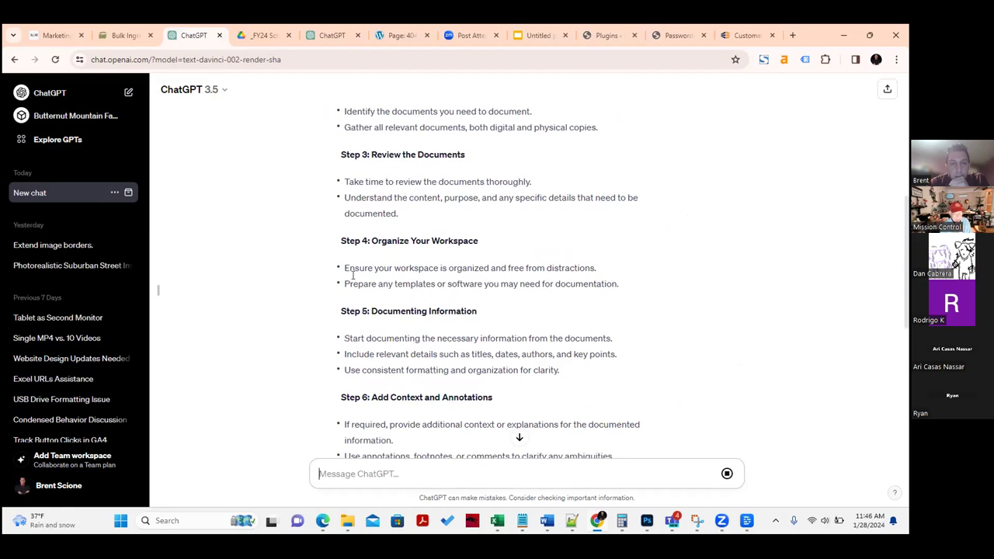
Draft a follow-up message with the transcript, preceded by the introductory sentences copied from ChatGPT's reply
scroll(328, 330, up, 4)
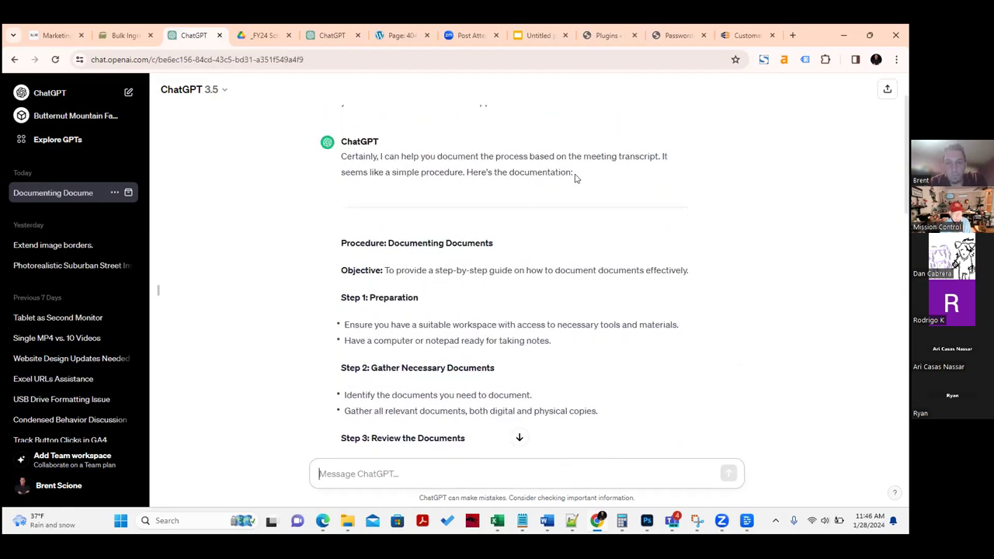
drag(577, 178, 387, 470)
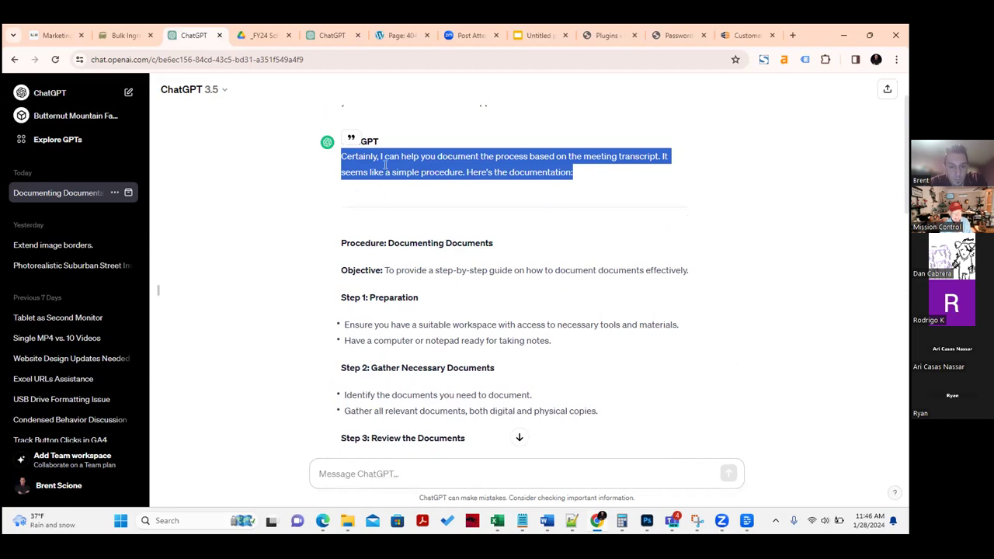
click(355, 471)
key(ctrl+v)
drag(574, 173, 332, 170)
key(ctrl+c)
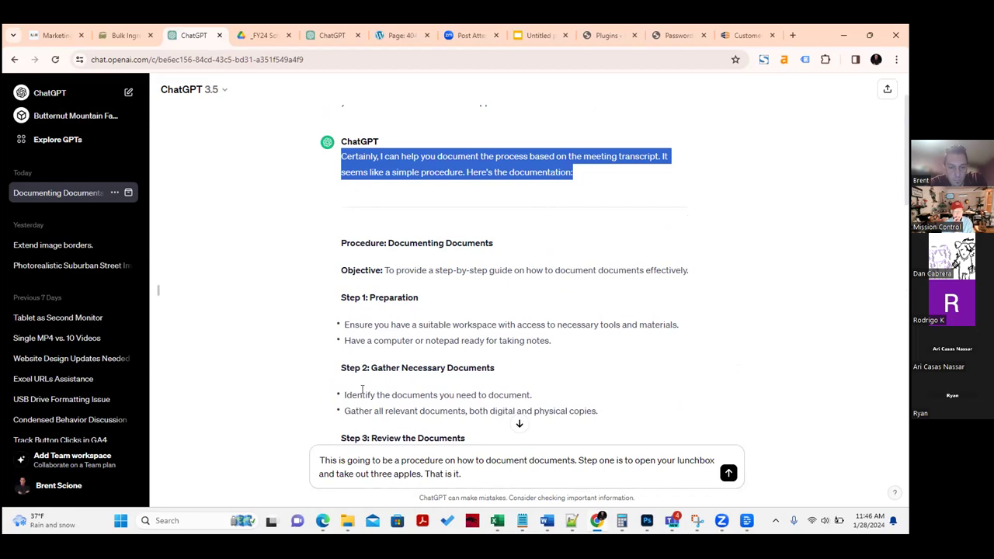
click(316, 458)
key(ctrl+v)
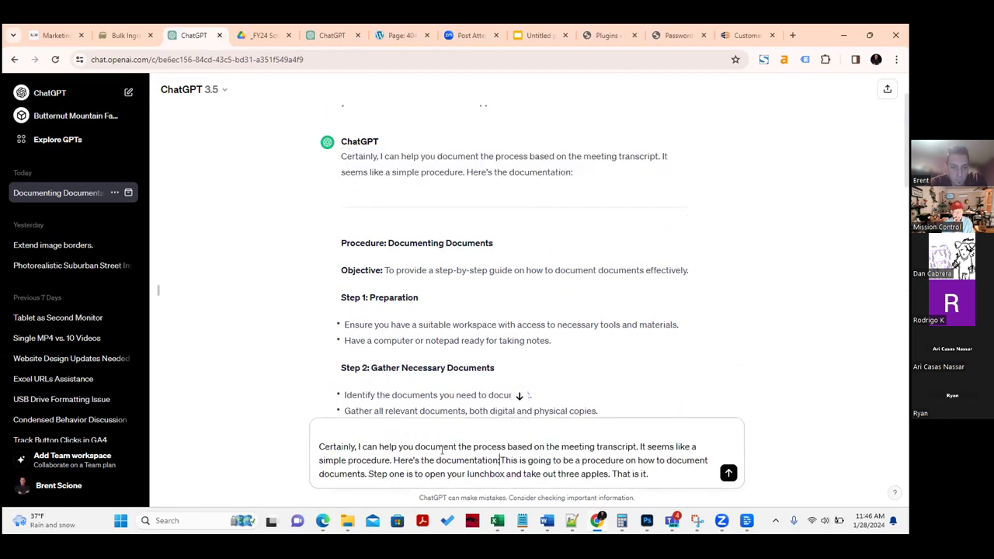
Add the separate line "*I forgot the transcript haha" between the copied introduction and the transcript, and send the message
key(shift+Return)
key(shift+Return)
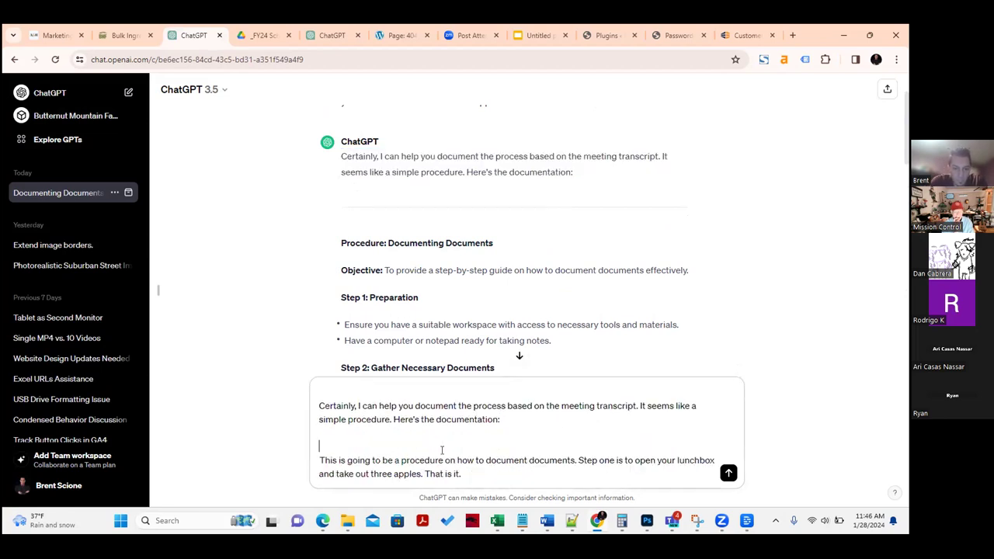
key(shift+Return)
text(*I forg)
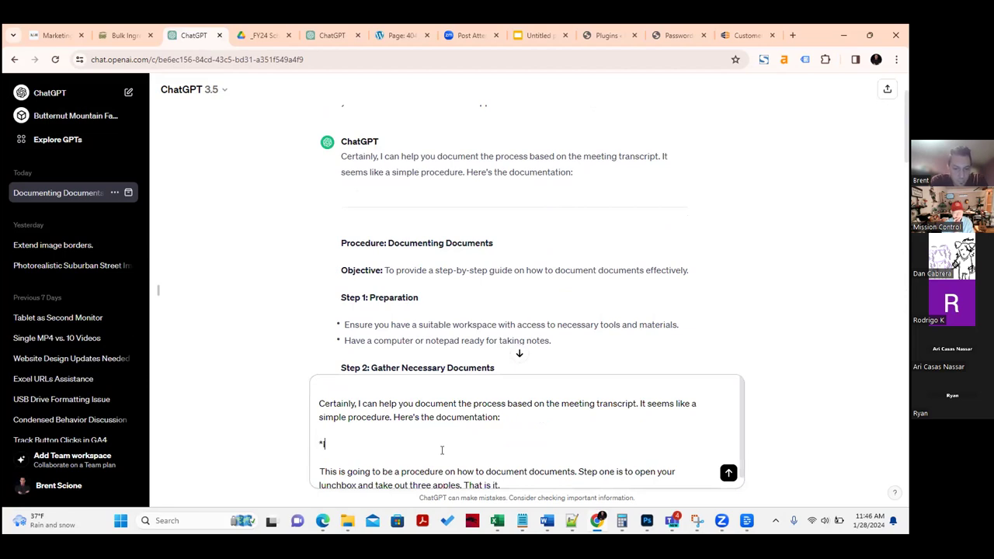
text(ot the tras)
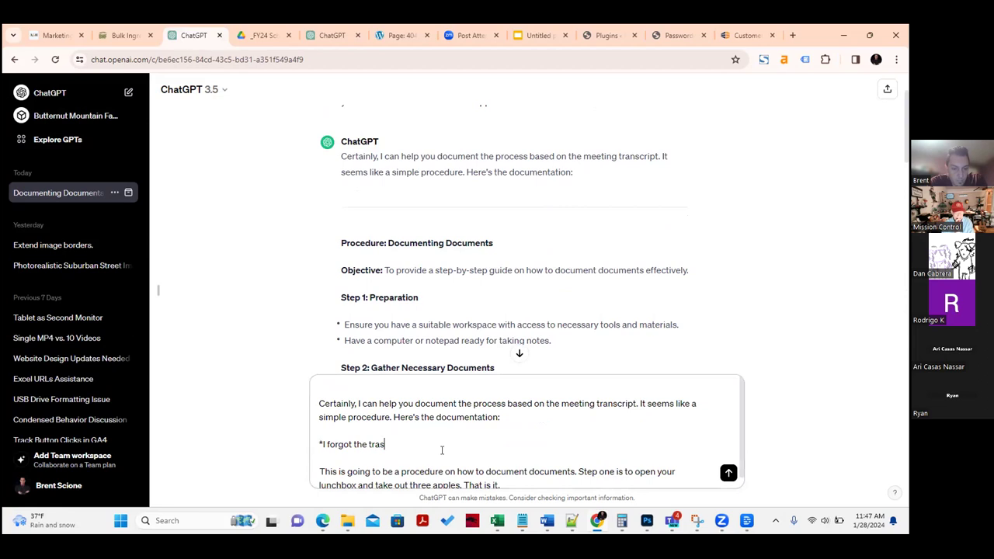
text(nnscript)
text( lol)
key(Return)
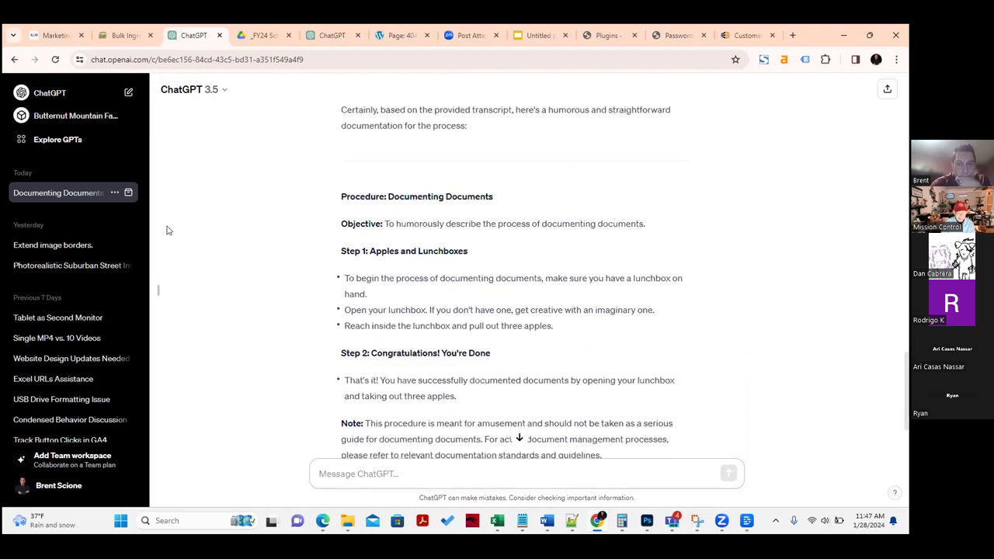
Review the generated lunchbox procedure, examining its title, objective, steps and the wording about an imaginary lunchbox
scroll(679, 275, down, 1)
scroll(693, 277, up, 1)
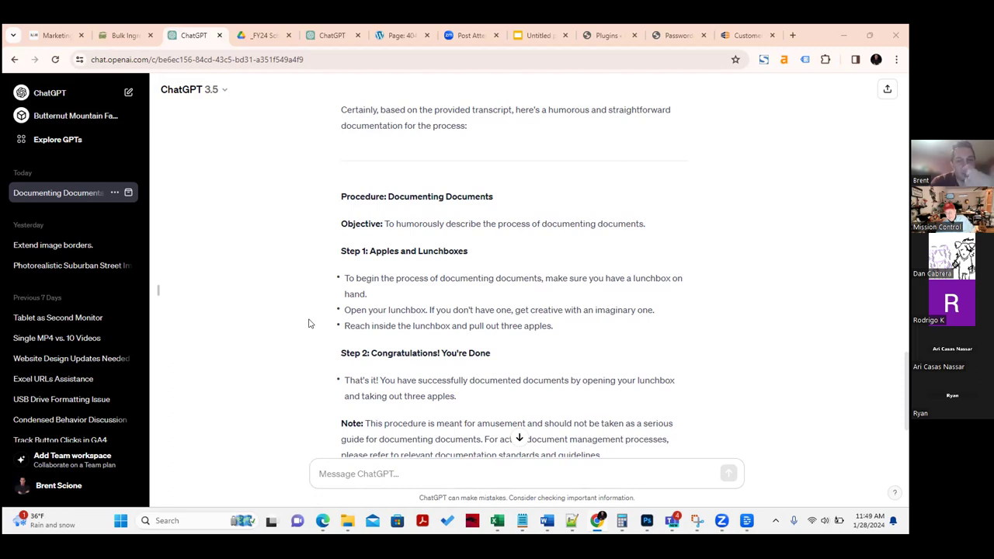
drag(341, 194, 652, 410)
scroll(652, 410, down, 1)
click(697, 353)
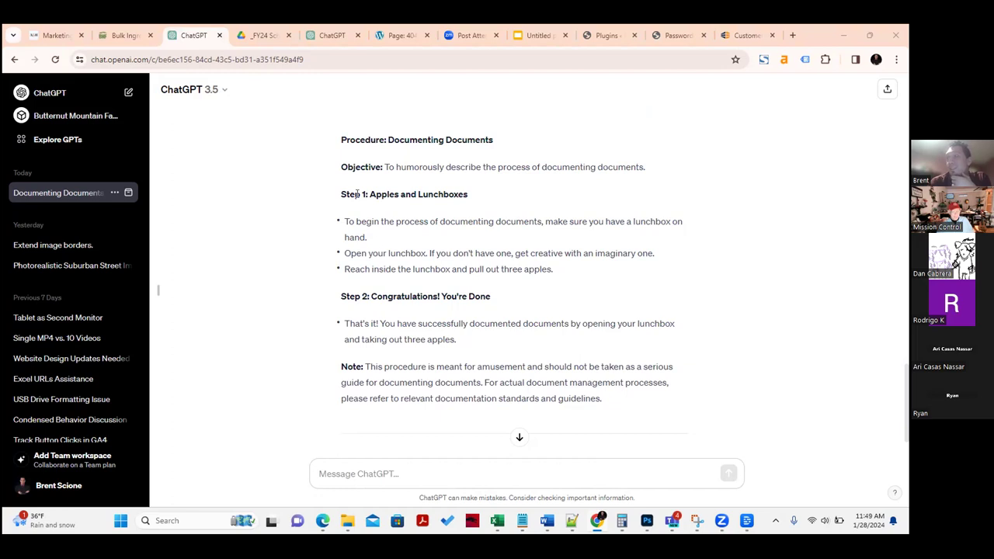
drag(340, 138, 646, 169)
click(391, 168)
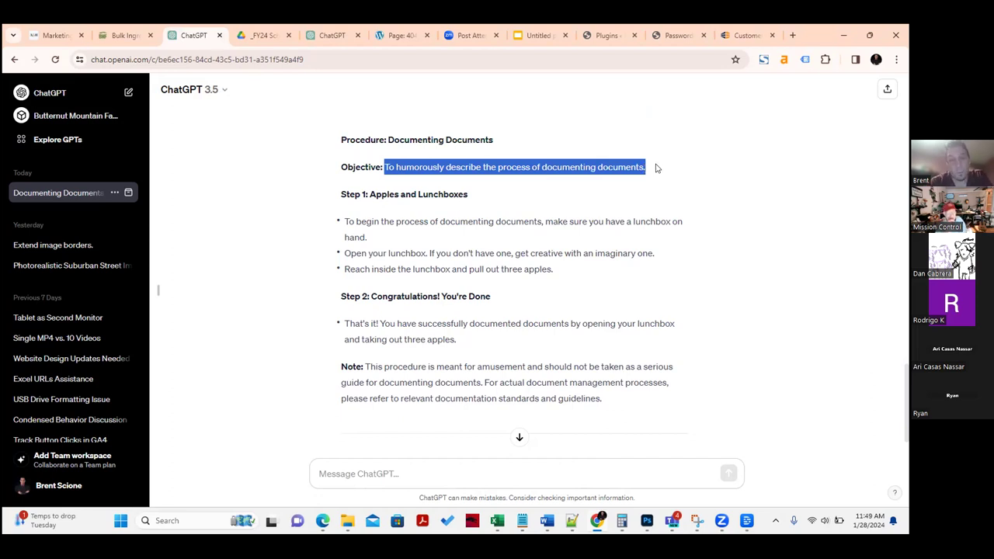
drag(657, 168, 338, 138)
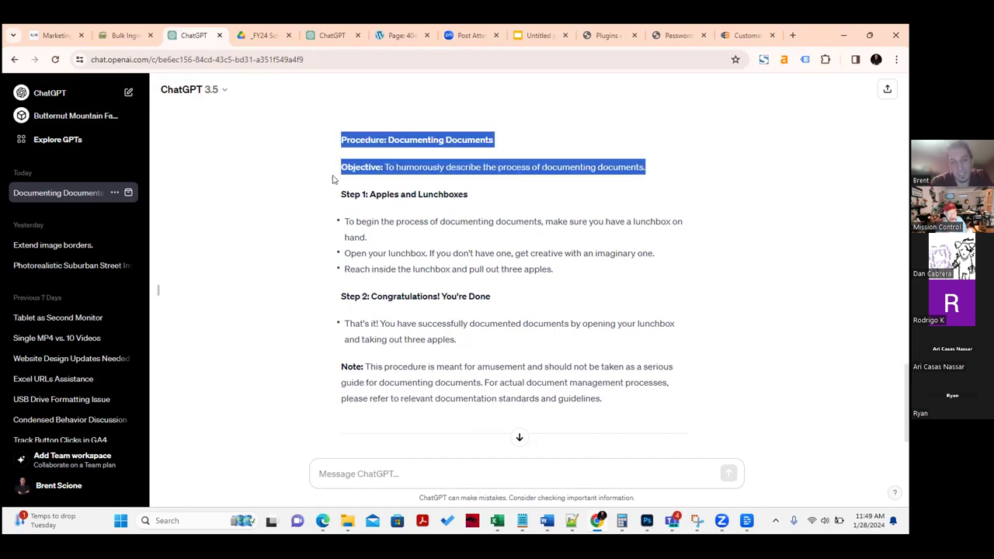
drag(332, 179, 350, 191)
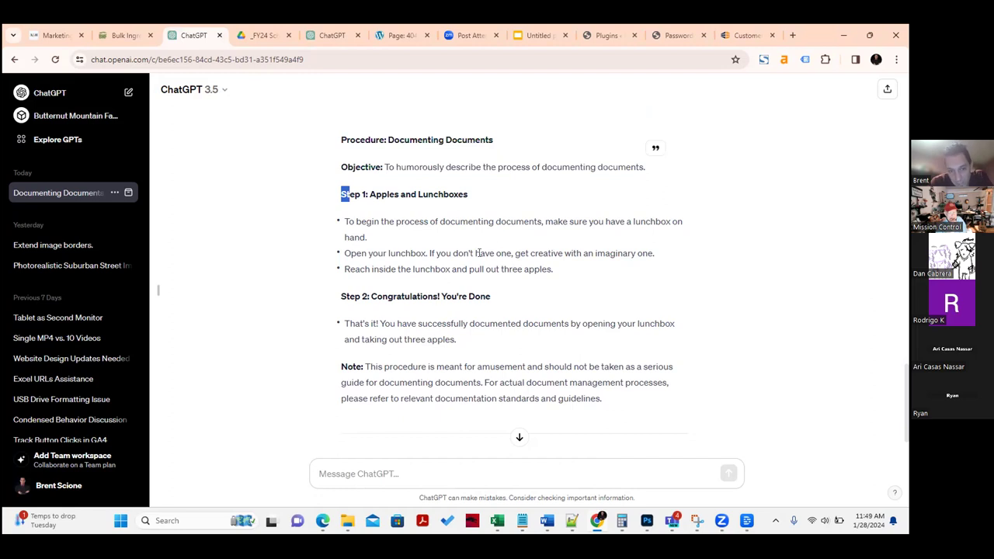
drag(591, 254, 670, 256)
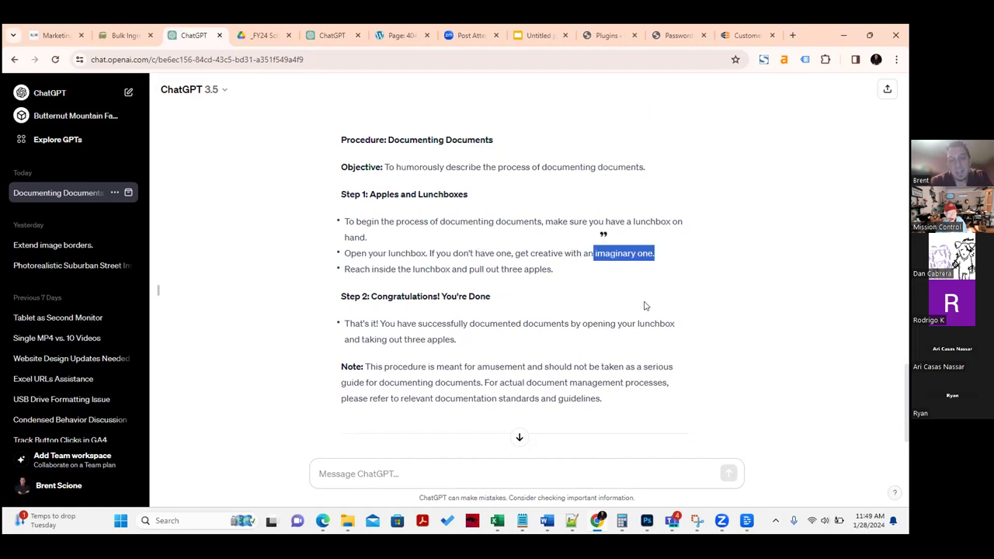
Compare the transcript in the follow-up message with the generated procedure and the closing part of the first reply
scroll(552, 334, up, 4)
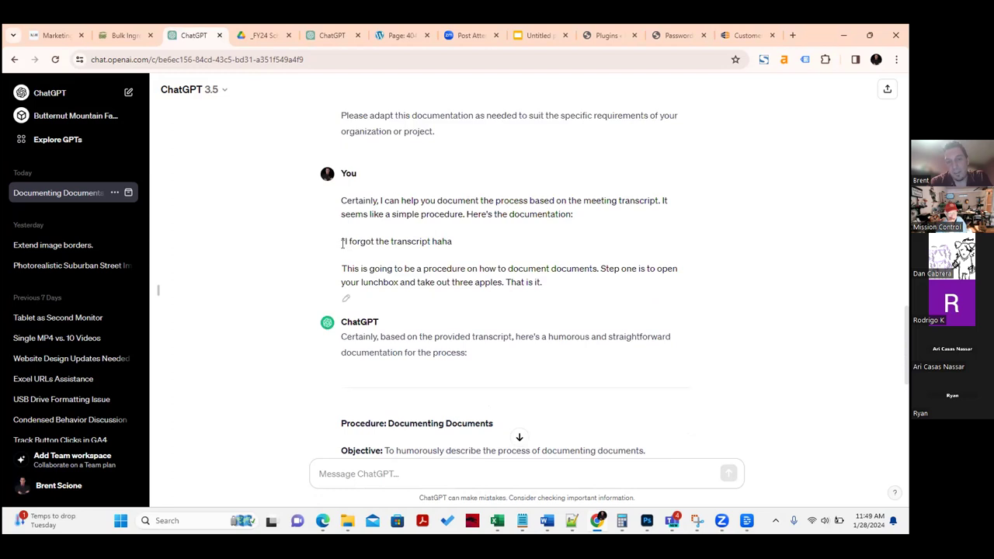
drag(342, 266, 629, 285)
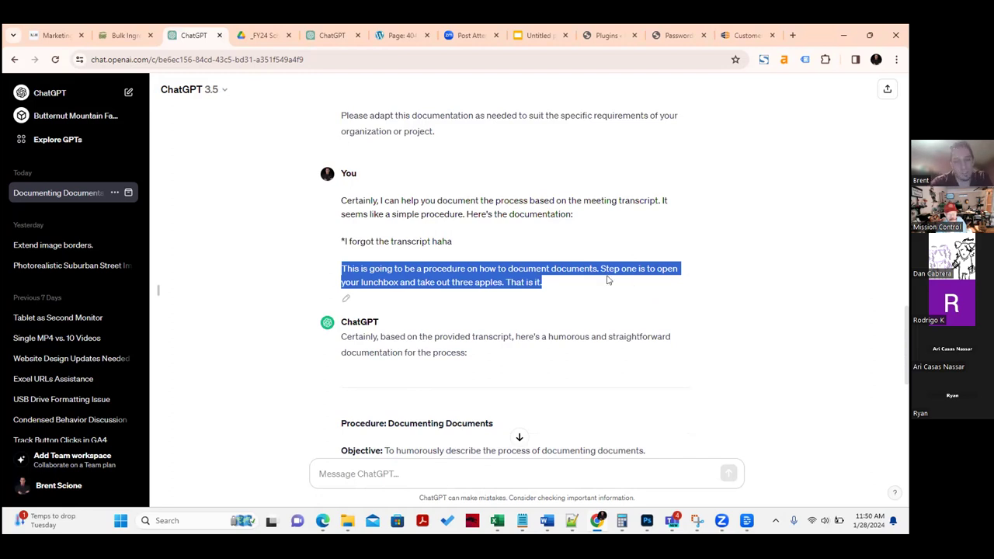
scroll(628, 286, down, 5)
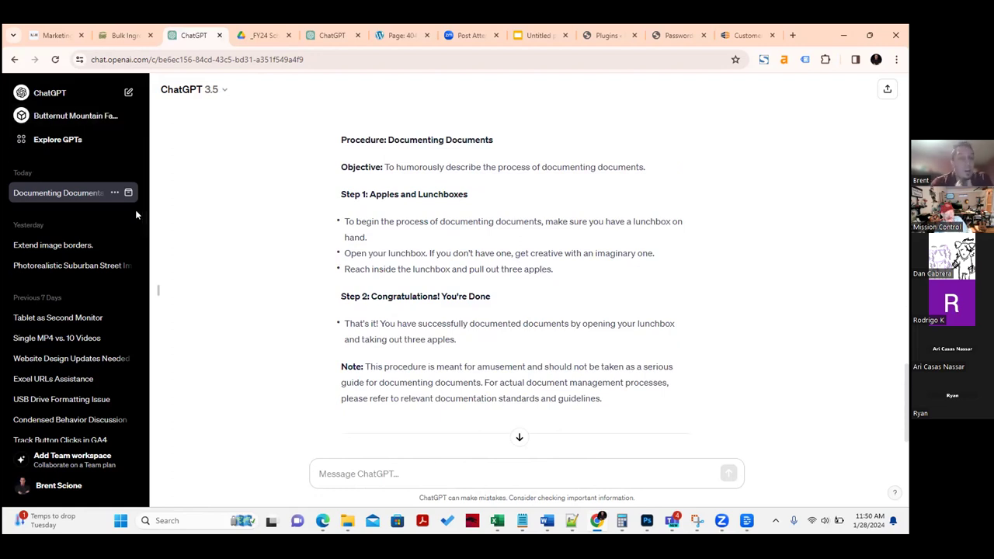
scroll(493, 204, up, 5)
drag(340, 178, 447, 189)
drag(340, 172, 596, 197)
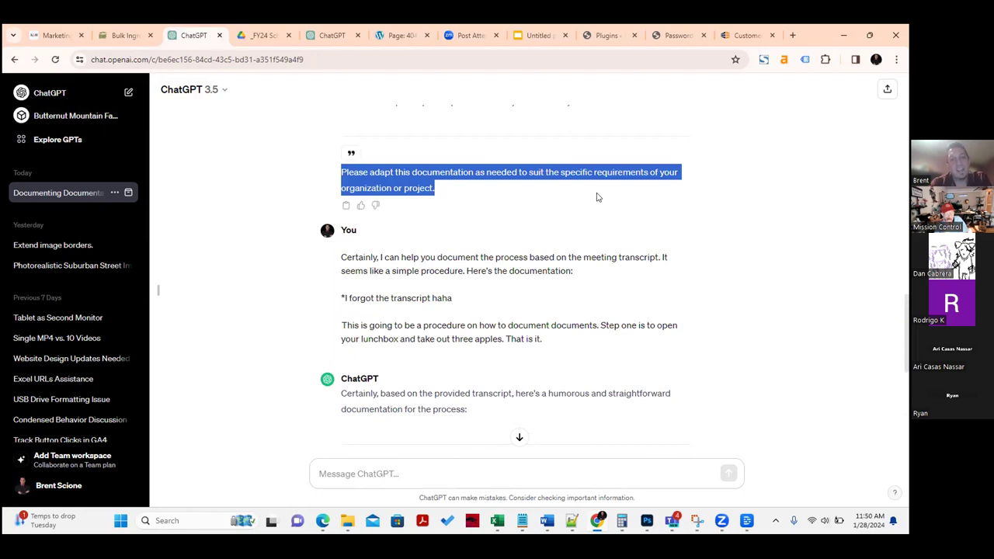
scroll(587, 198, up, 3)
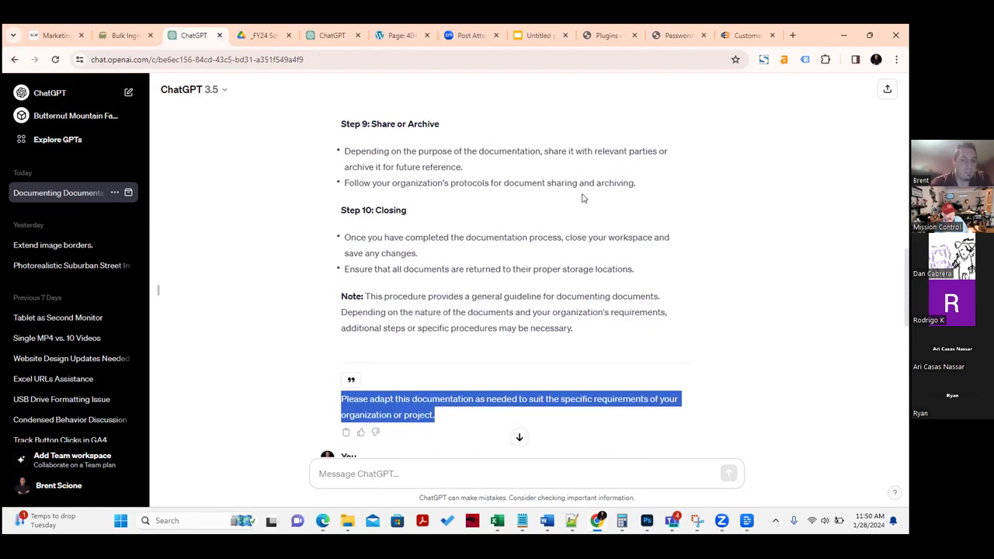
scroll(461, 260, down, 3)
click(391, 260)
drag(352, 257, 632, 277)
scroll(557, 320, down, 1)
scroll(558, 321, down, 5)
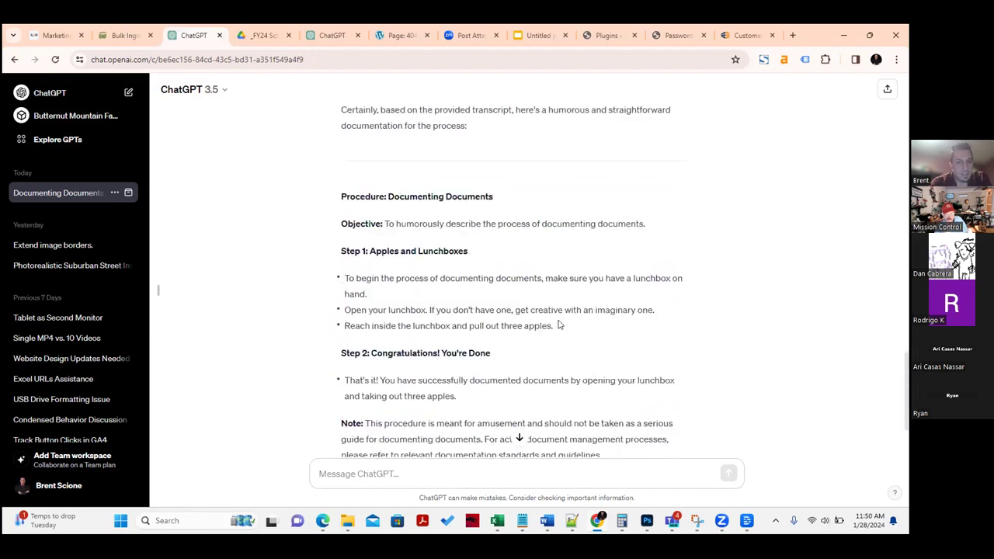
Leave the ChatGPT chat and open camunda.com in a new browser tab
click(745, 35)
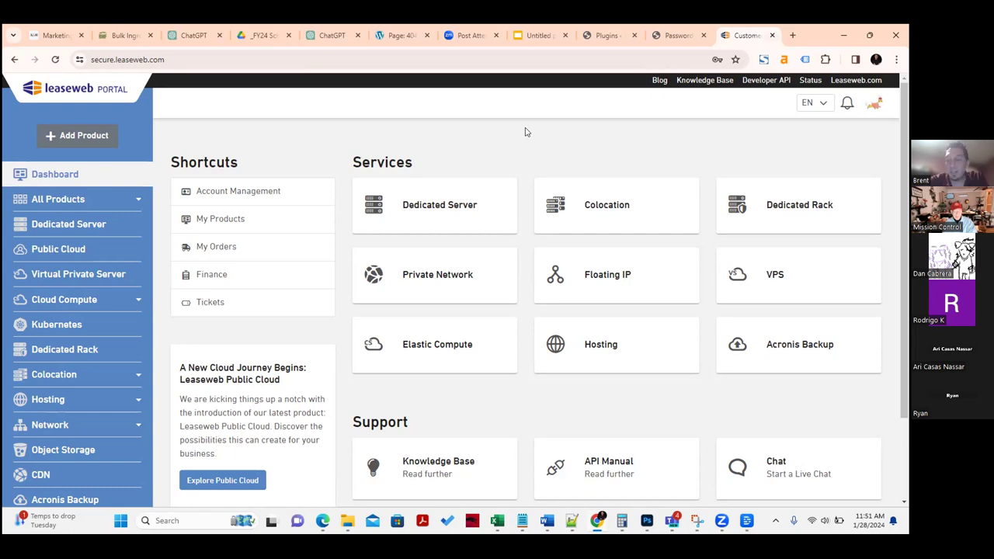
click(793, 34)
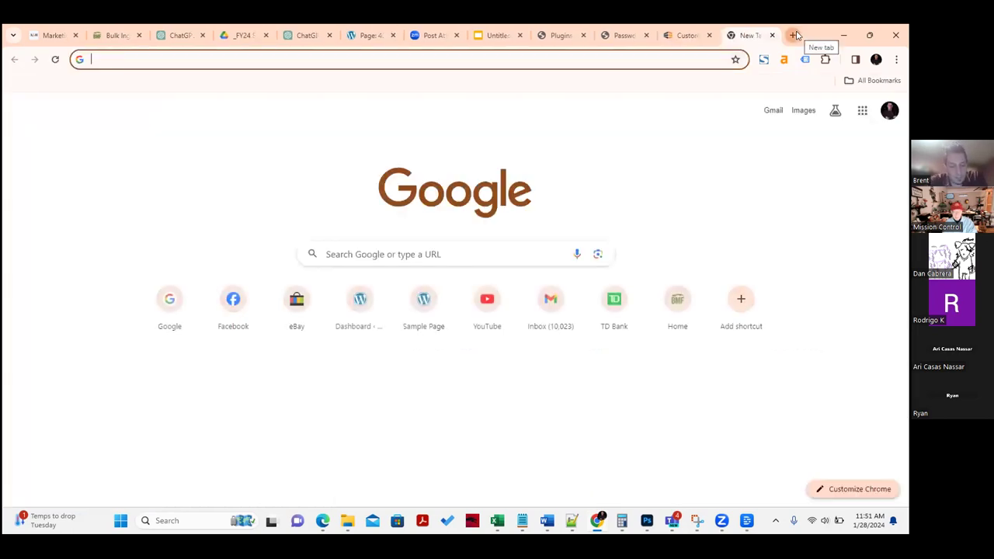
text(camunda.c)
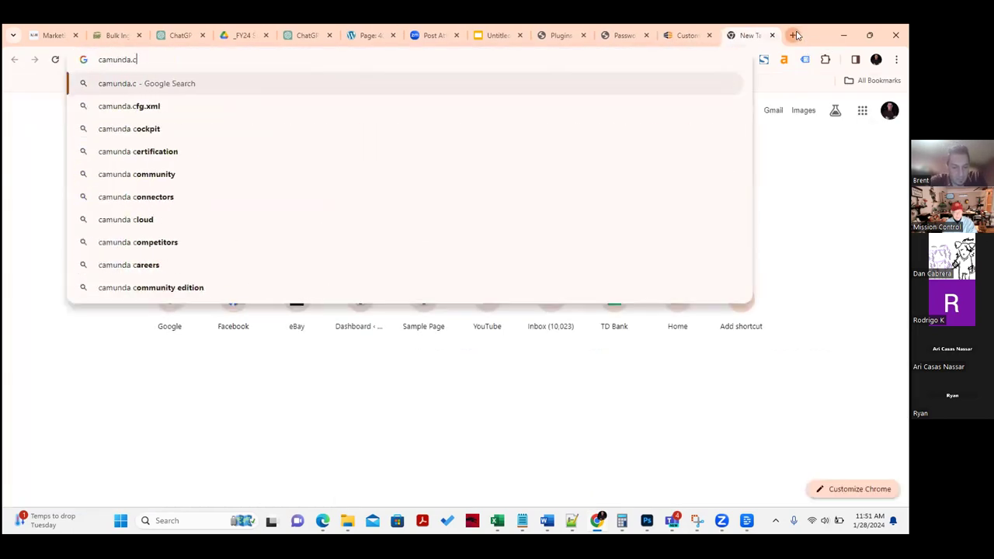
text(om)
key(Return)
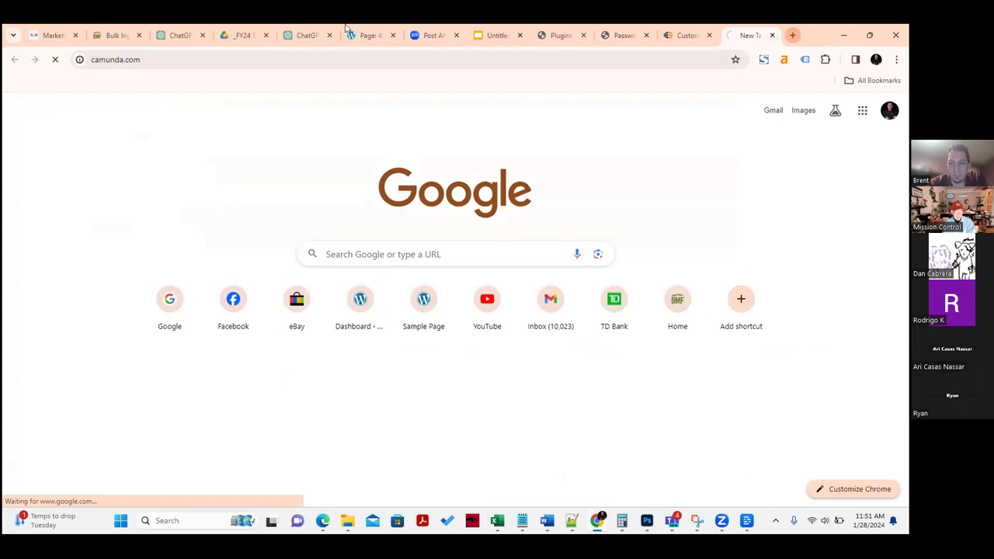
Open the punchpass.com home page in another new browser tab and enlarge the page zoom
click(791, 35)
text(punch)
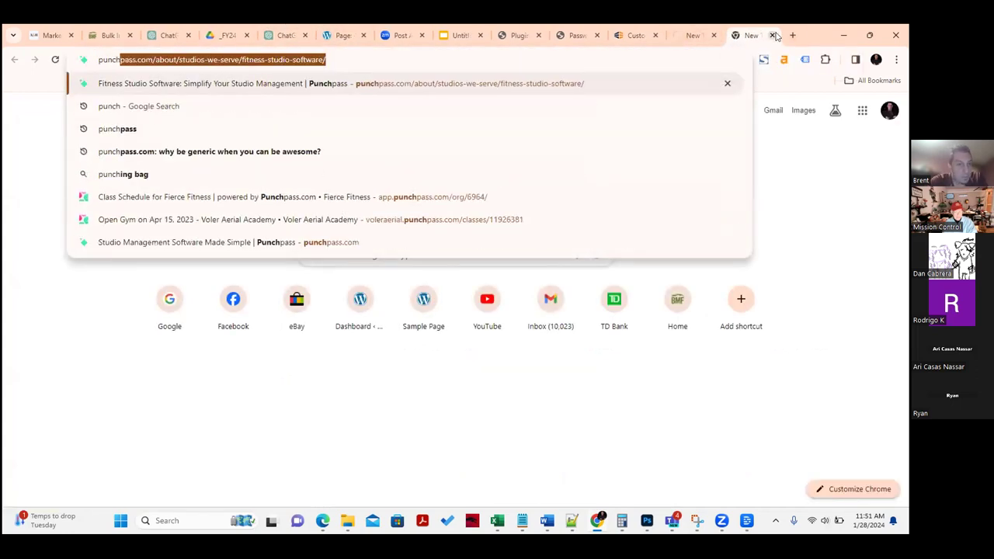
click(148, 62)
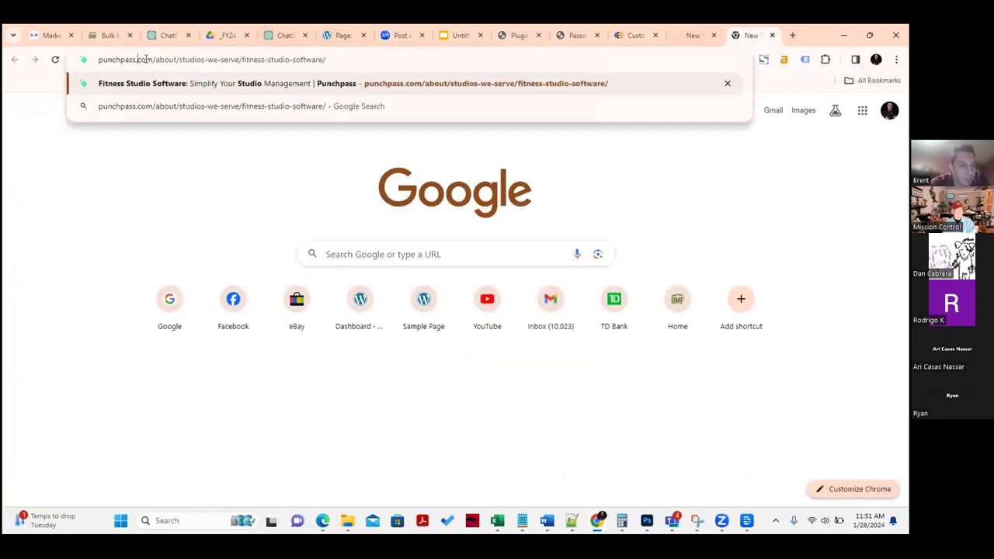
key(shift+End)
key(Delete)
key(Return)
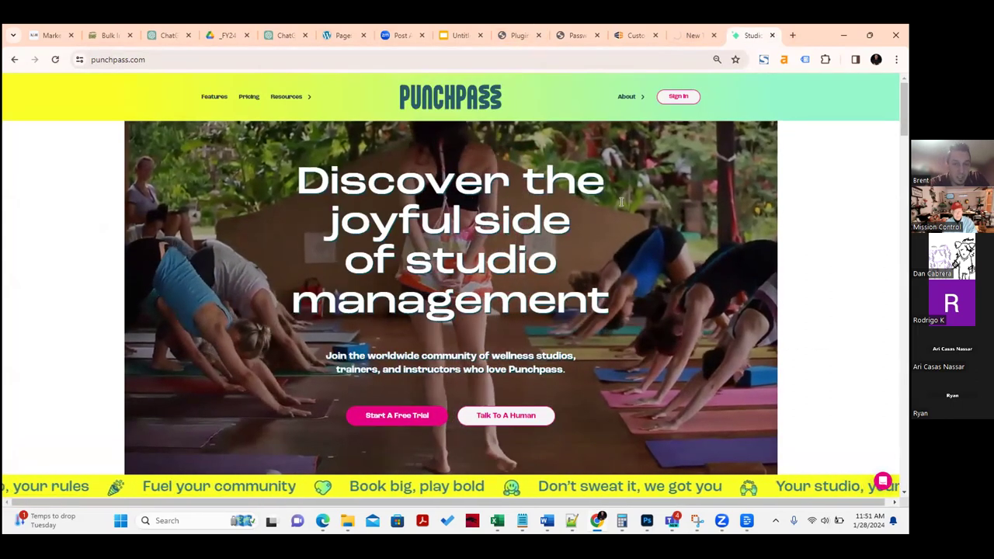
key(ctrl+plus)
key(ctrl+plus)
key(ctrl+plus)
key(ctrl+plus)
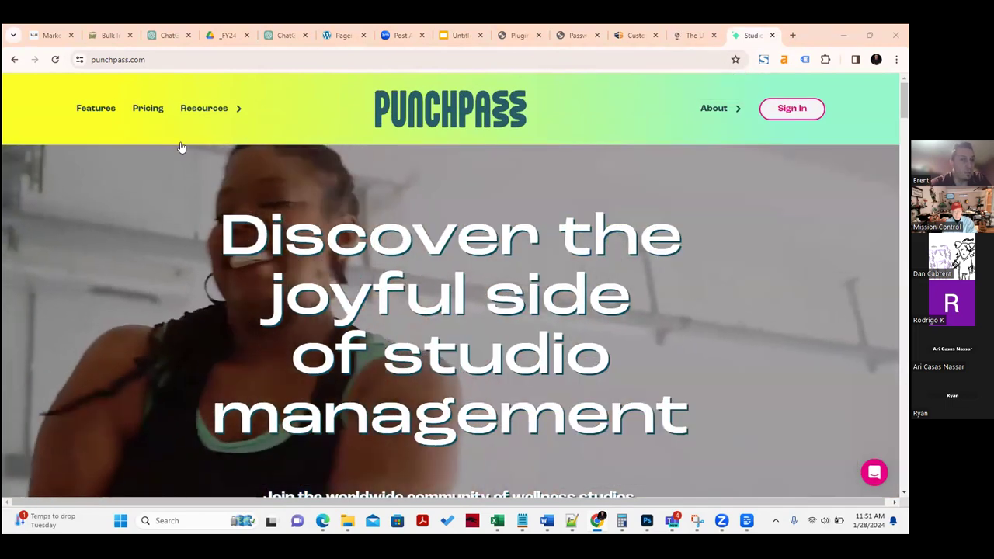
Look through the Punchpass site's About and Resources sections and open the Client Stories page
mouse_move(191, 117)
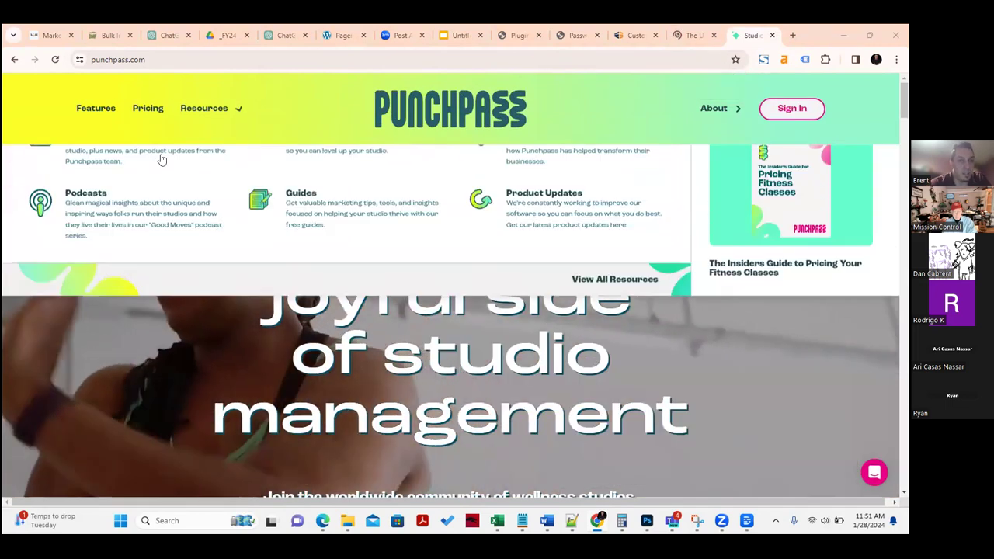
mouse_move(738, 117)
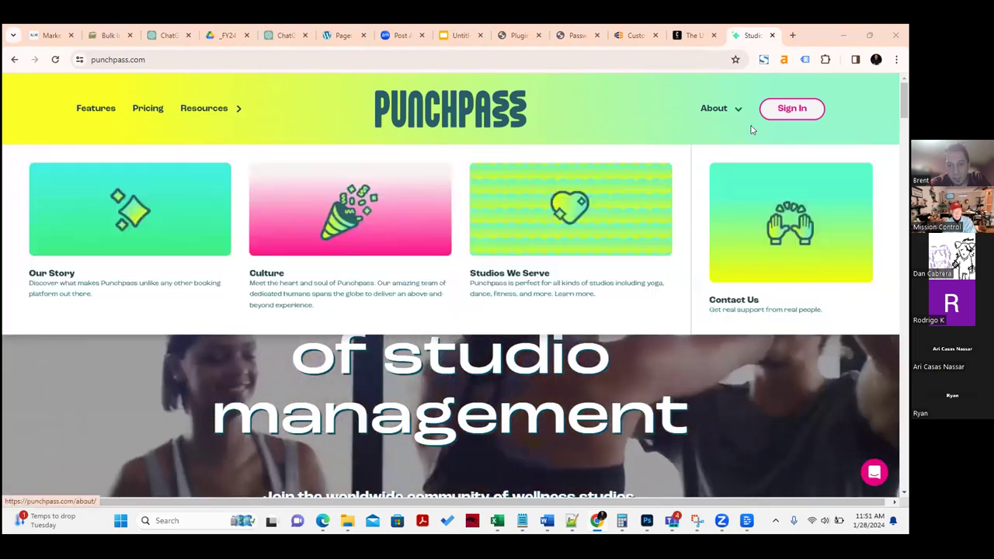
click(747, 202)
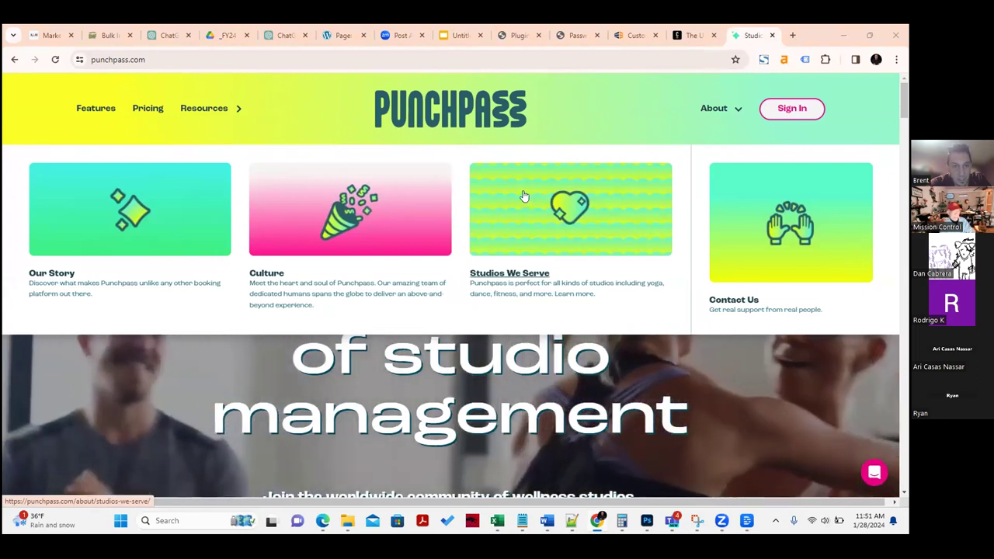
mouse_move(194, 109)
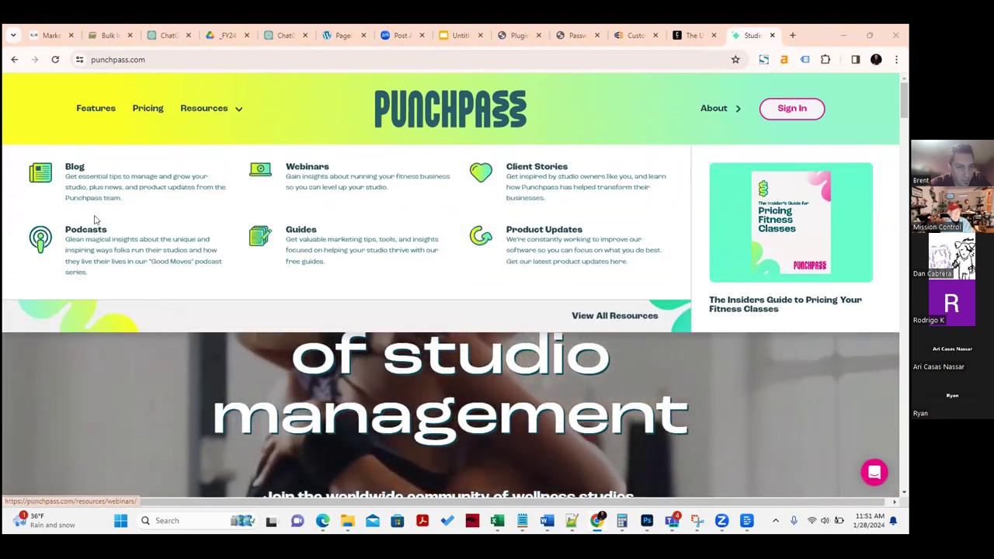
click(536, 163)
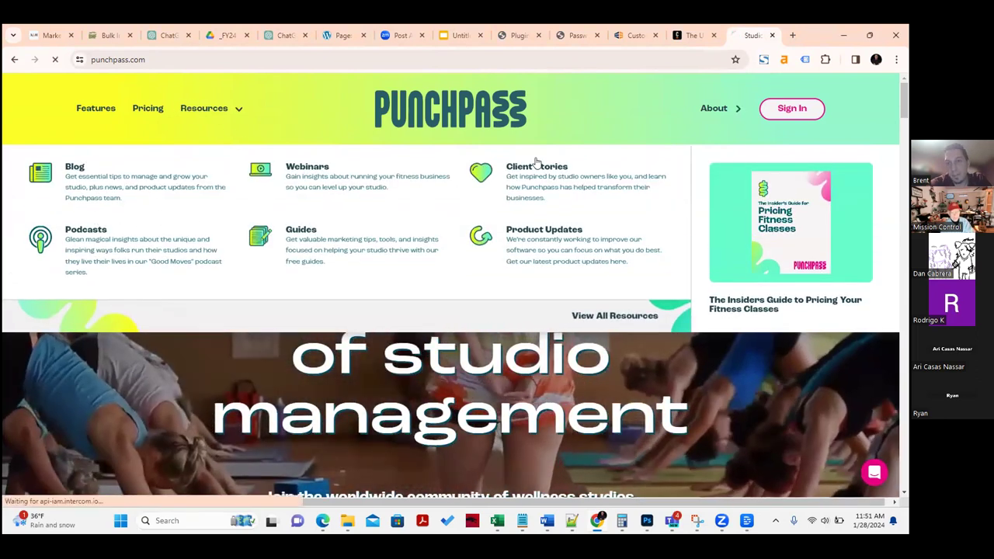
Return to the Camunda site, open its Case Studies resources and view the Münchener Hypothekenbank case study
click(694, 35)
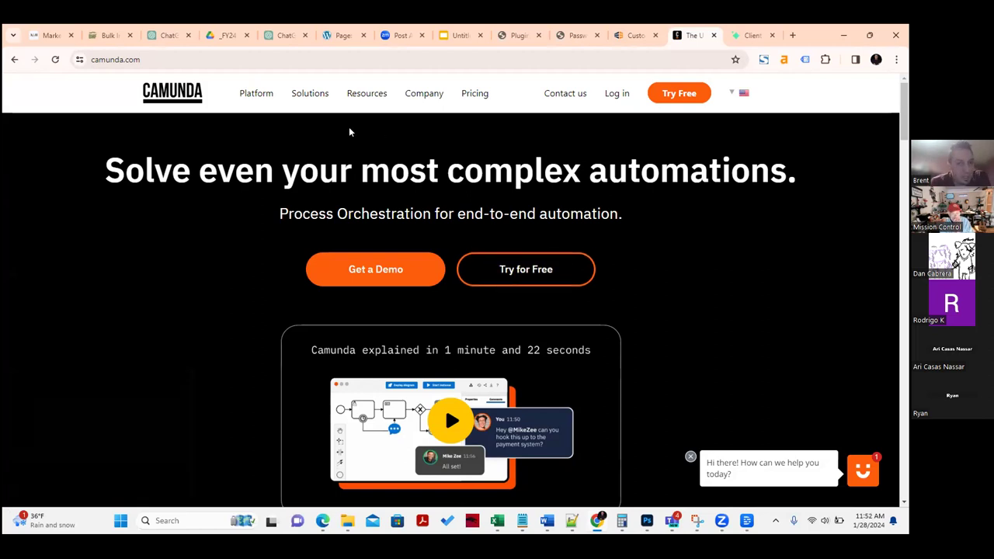
mouse_move(245, 100)
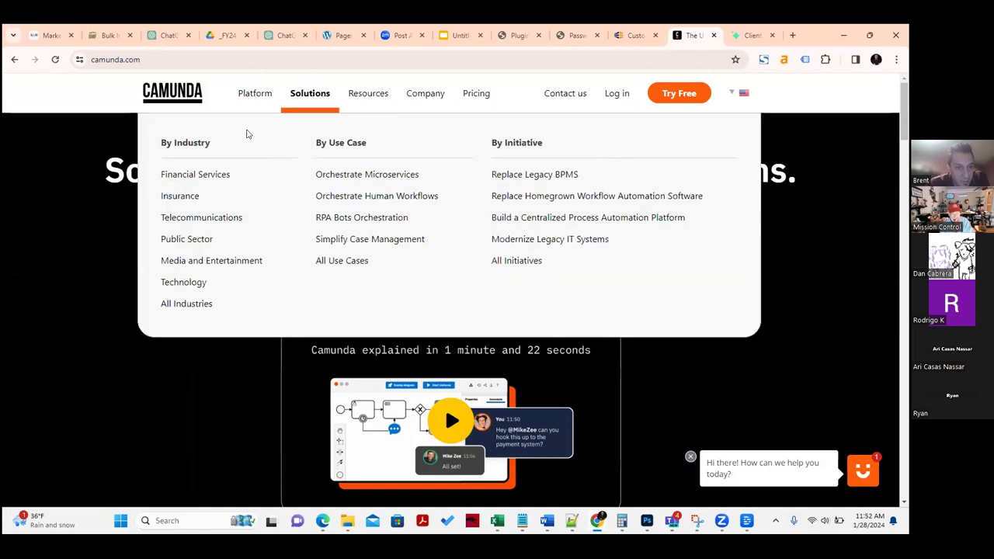
mouse_move(371, 94)
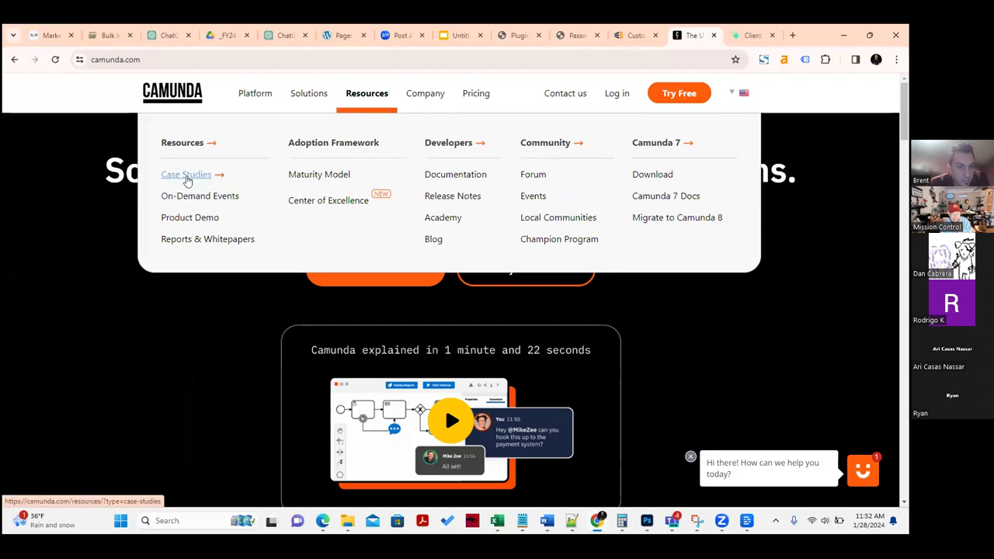
click(187, 175)
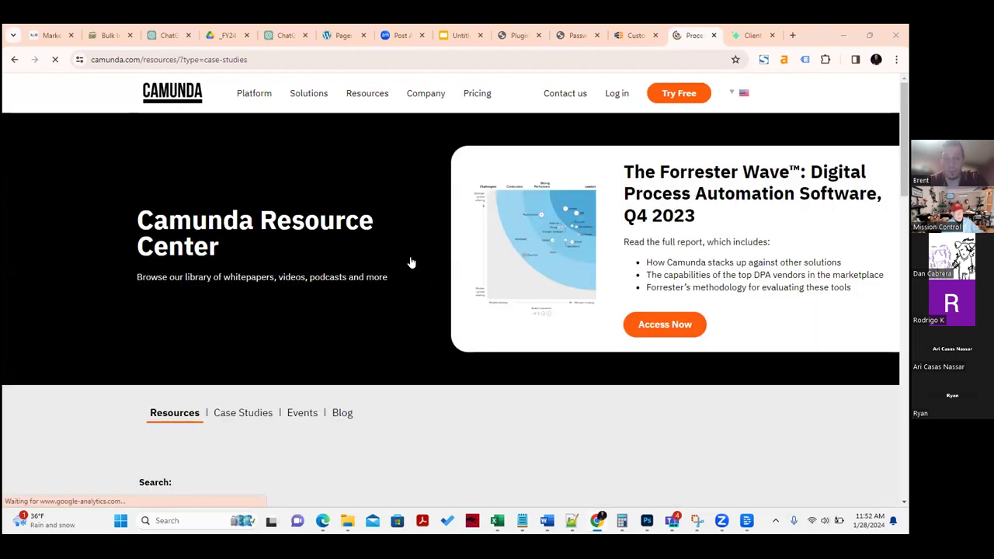
scroll(411, 263, down, 5)
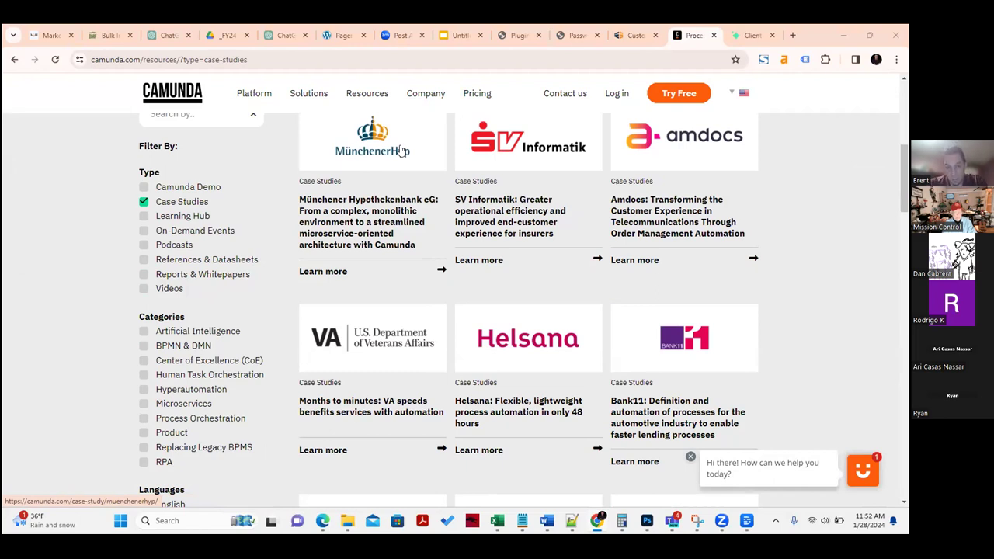
click(322, 207)
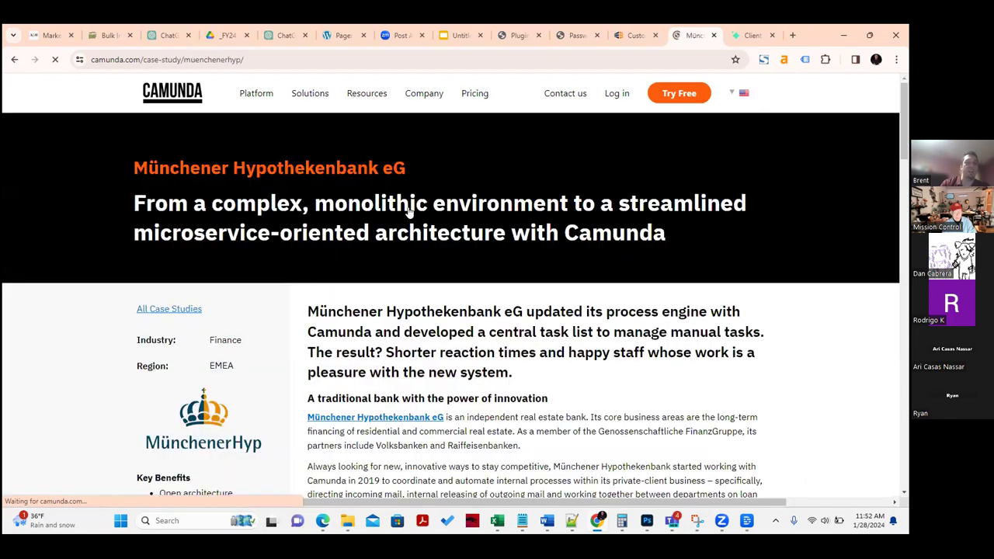
Review the Münchener Hypothekenbank case study, examining its article text and highlighting the Key Benefits list
scroll(409, 211, down, 3)
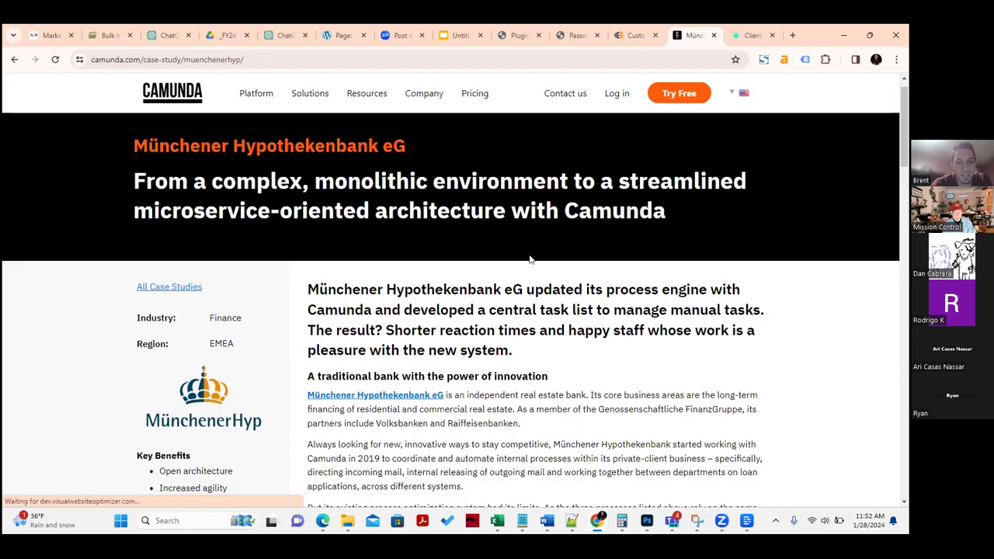
scroll(454, 223, down, 10)
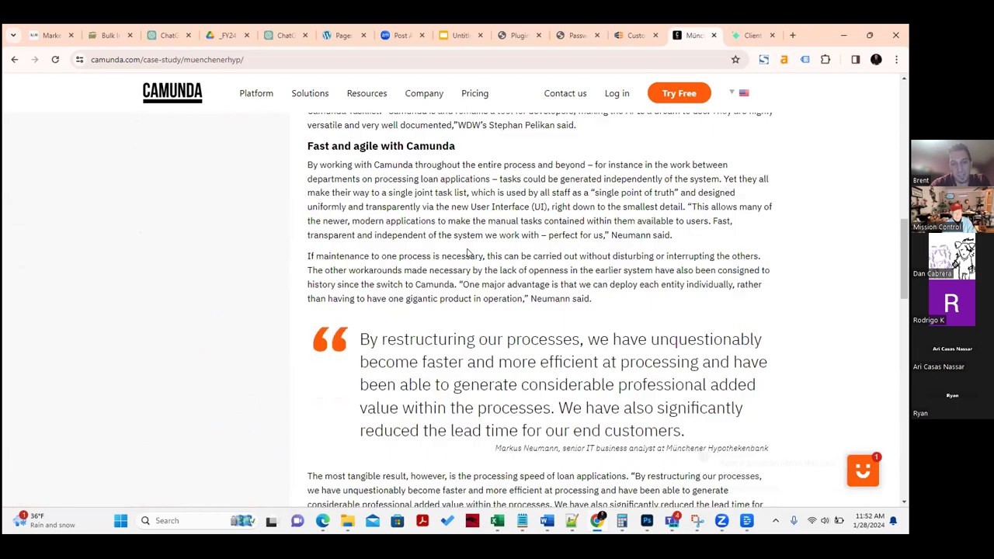
scroll(813, 300, up, 10)
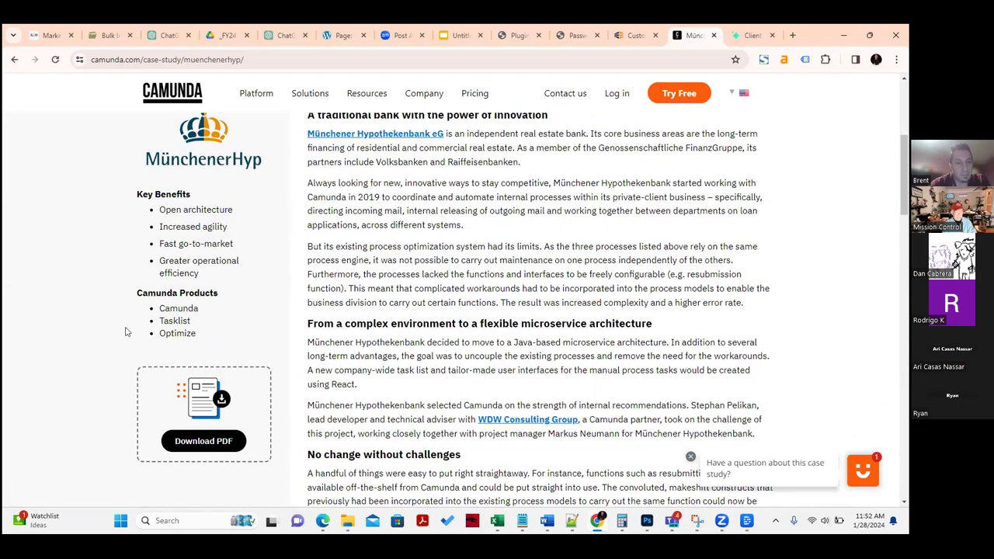
drag(159, 226, 240, 230)
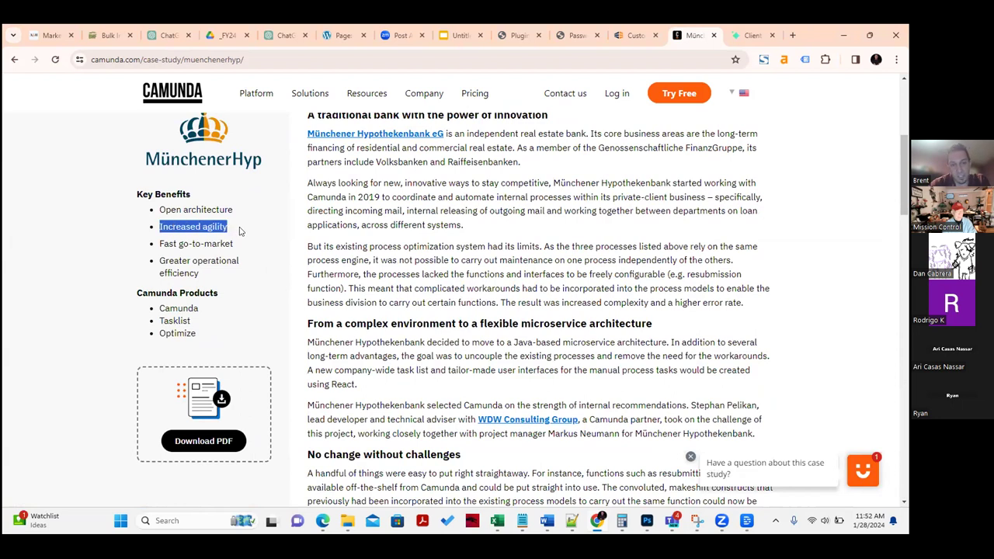
click(158, 203)
drag(157, 203, 247, 277)
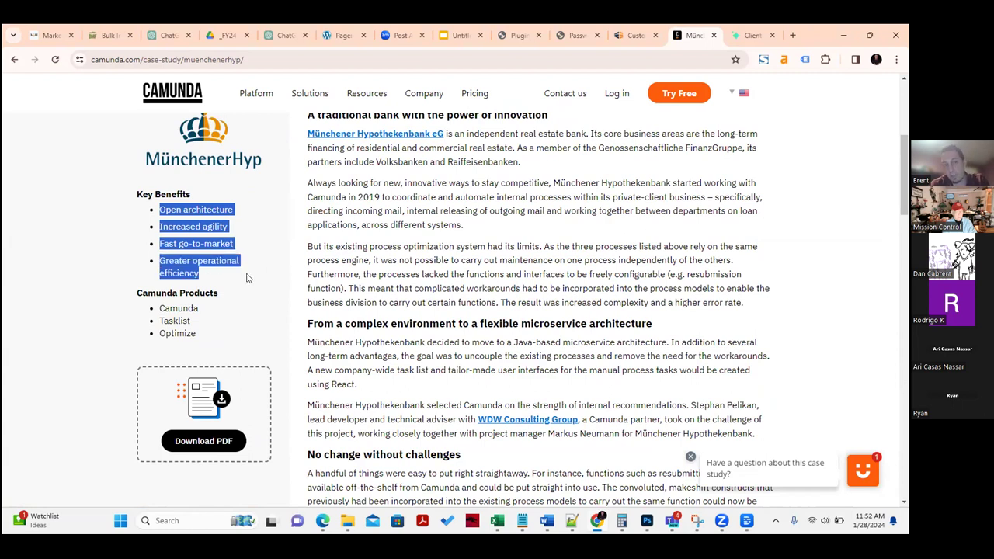
click(247, 219)
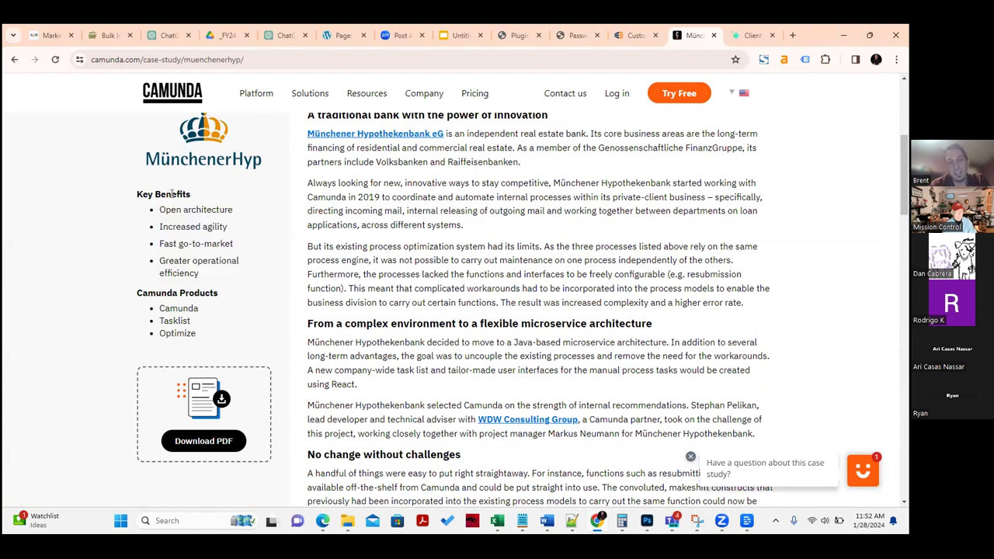
drag(132, 195, 257, 277)
drag(370, 182, 751, 391)
click(837, 347)
scroll(837, 347, up, 4)
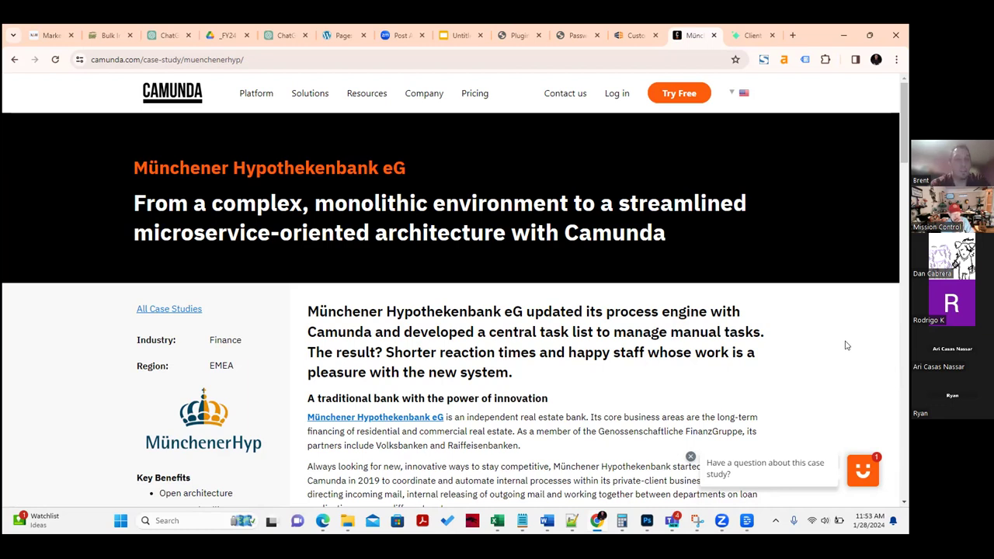
Close the Camunda and Punchpass tabs and check the My Products, My Orders and Dedicated Server pages in the LeaseWeb portal
click(714, 36)
click(714, 36)
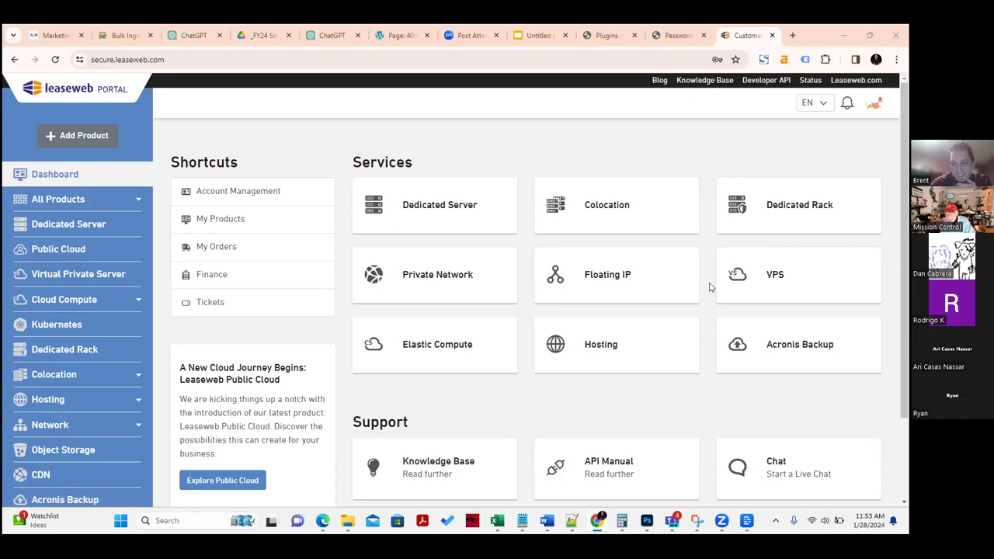
click(54, 199)
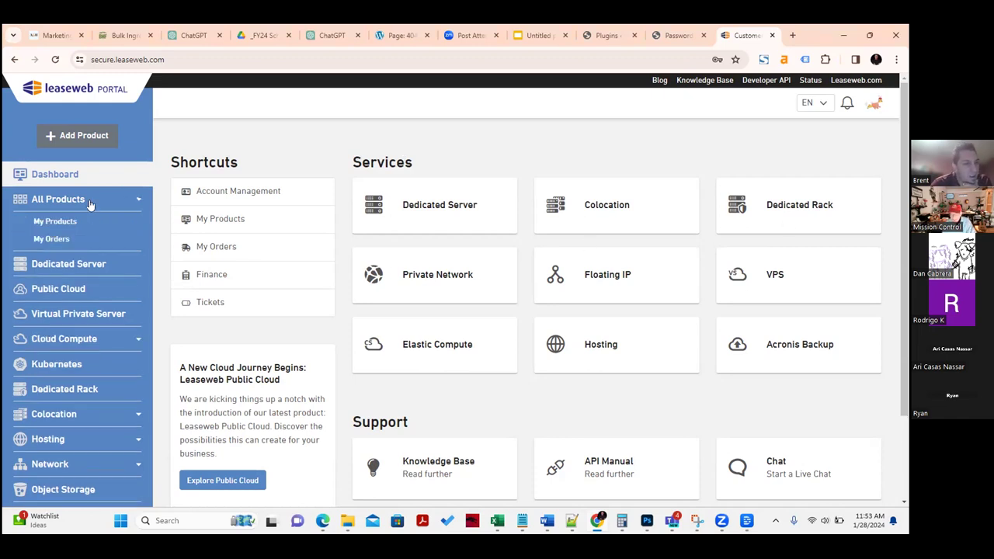
click(64, 220)
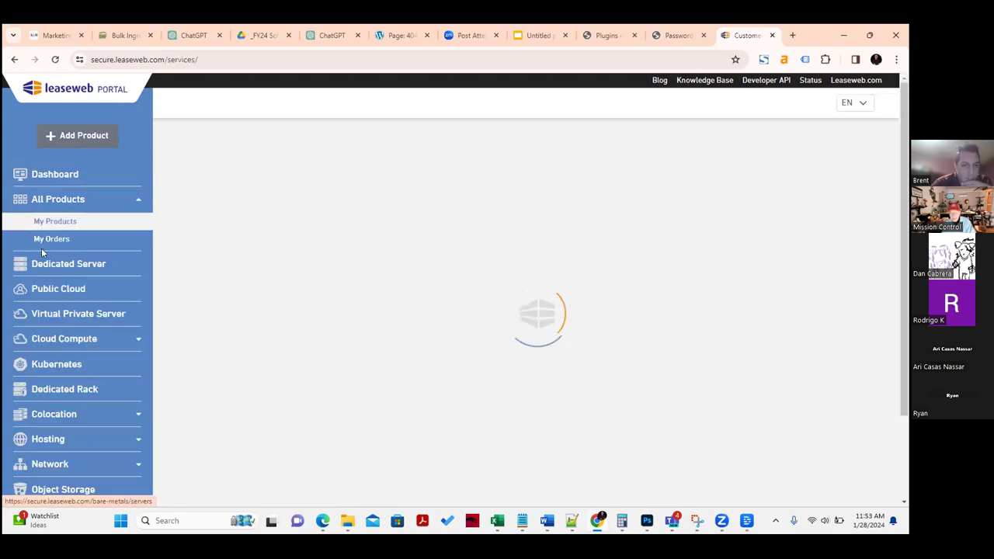
click(52, 239)
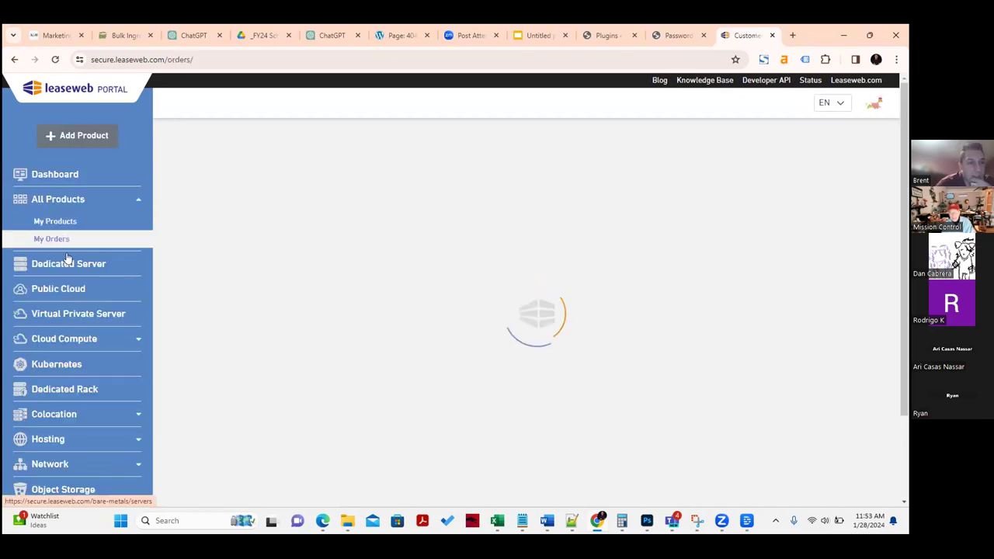
click(62, 265)
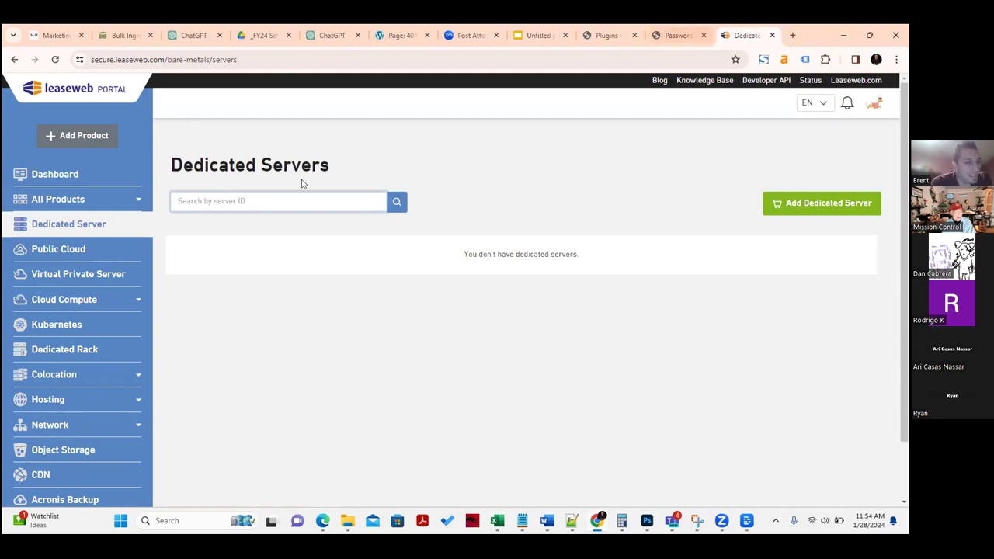
Open the Hosting overview from the portal dashboard and expand the build-it-yourself.com domain entry to read its details
click(77, 178)
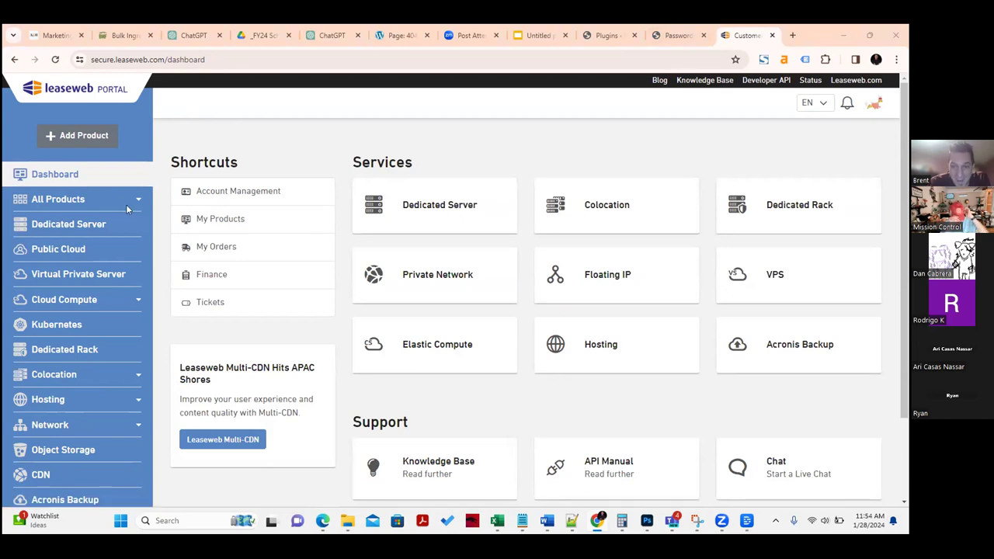
click(592, 349)
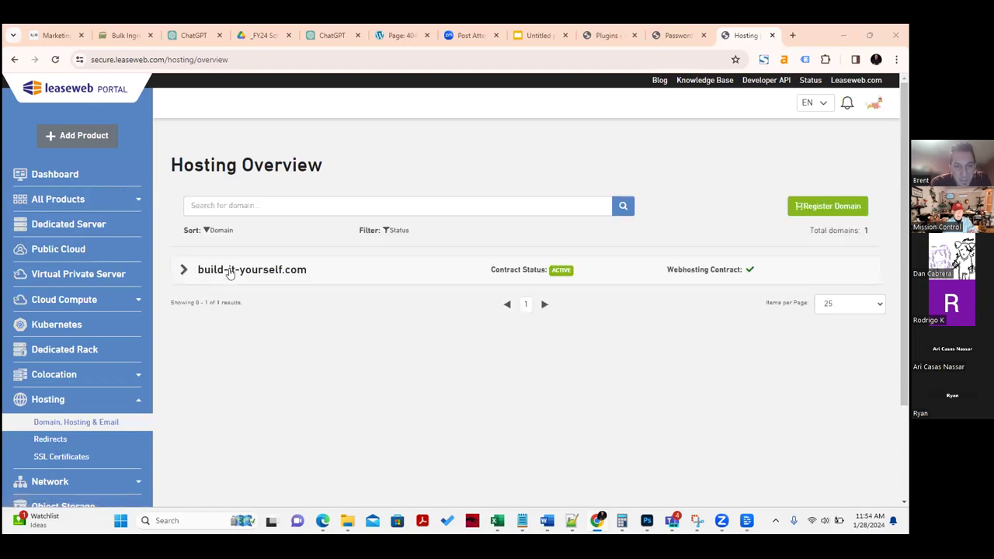
click(228, 270)
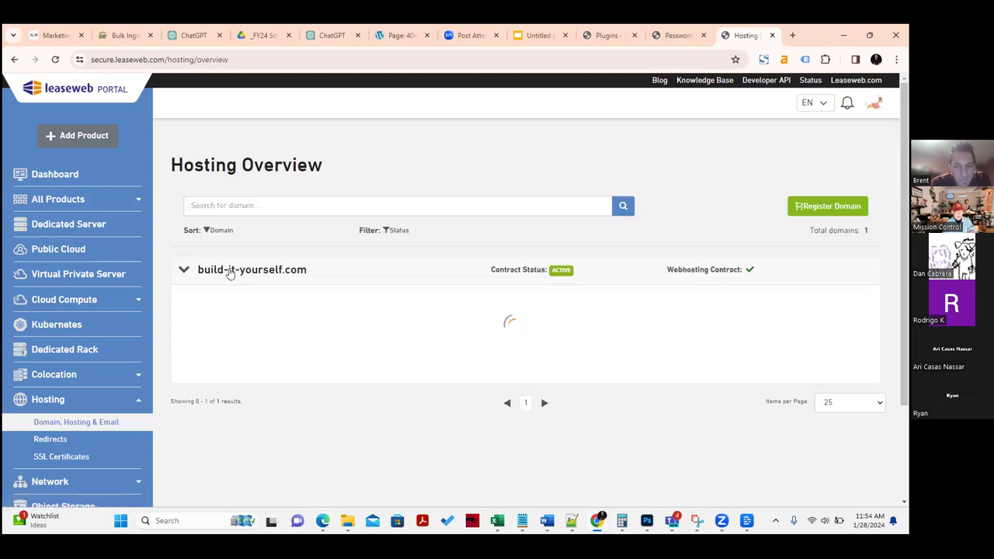
drag(253, 330, 839, 335)
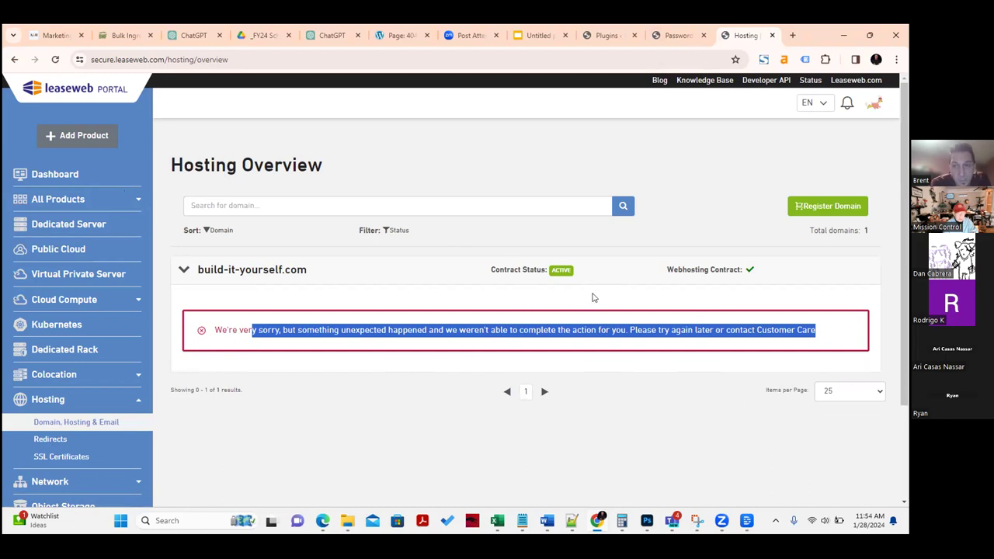
click(216, 105)
Reload the Hosting overview and try again to load the build-it-yourself.com details, highlighting the message shown for the domain
click(55, 59)
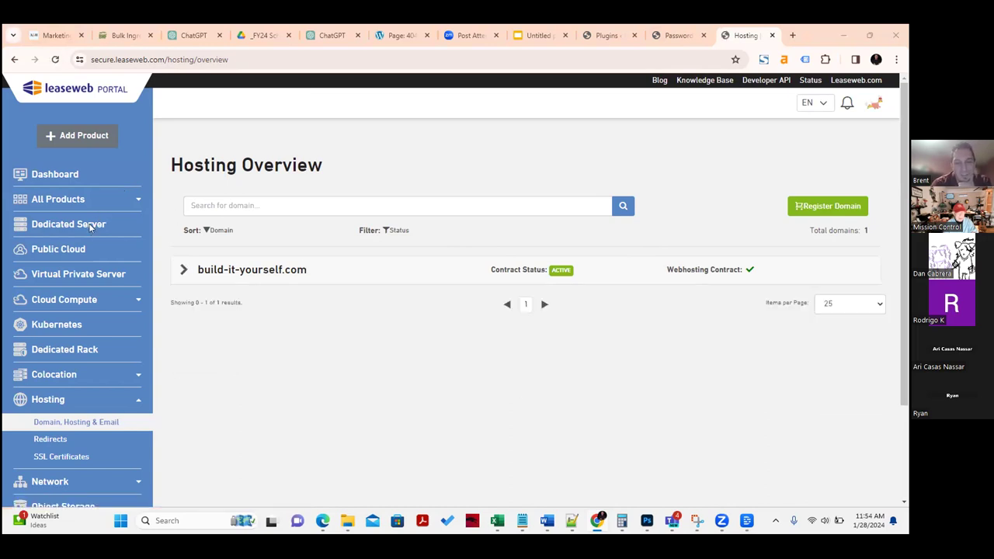
click(366, 278)
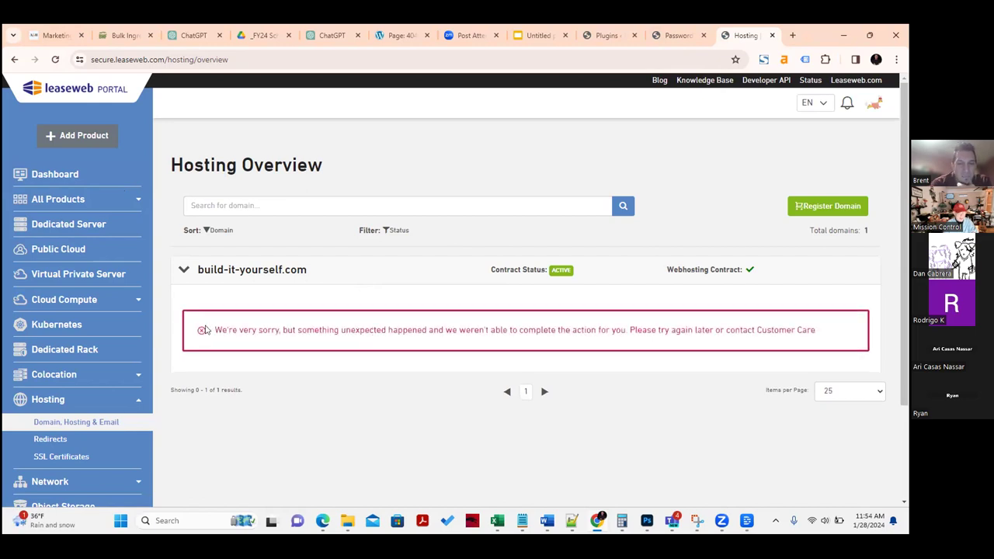
drag(206, 329, 287, 326)
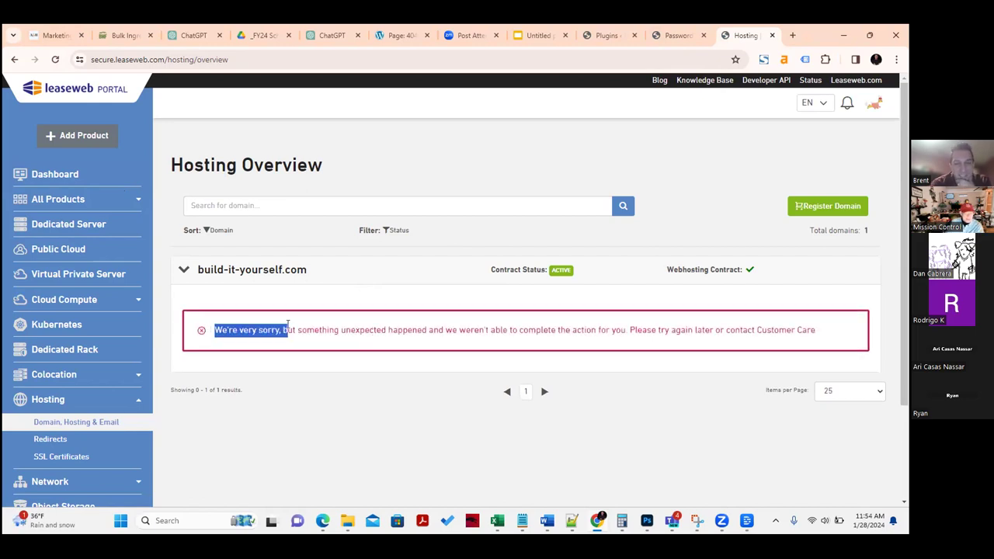
drag(287, 326, 838, 330)
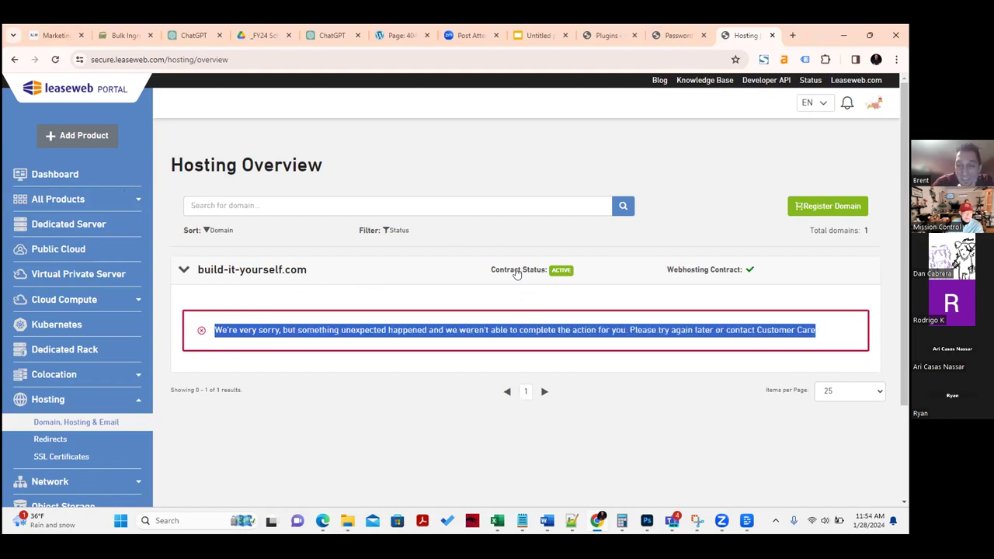
Switch to the wiki's Passwords page and examine its LeaseWeb hosting, FTP and Plesk Panel sections
click(672, 35)
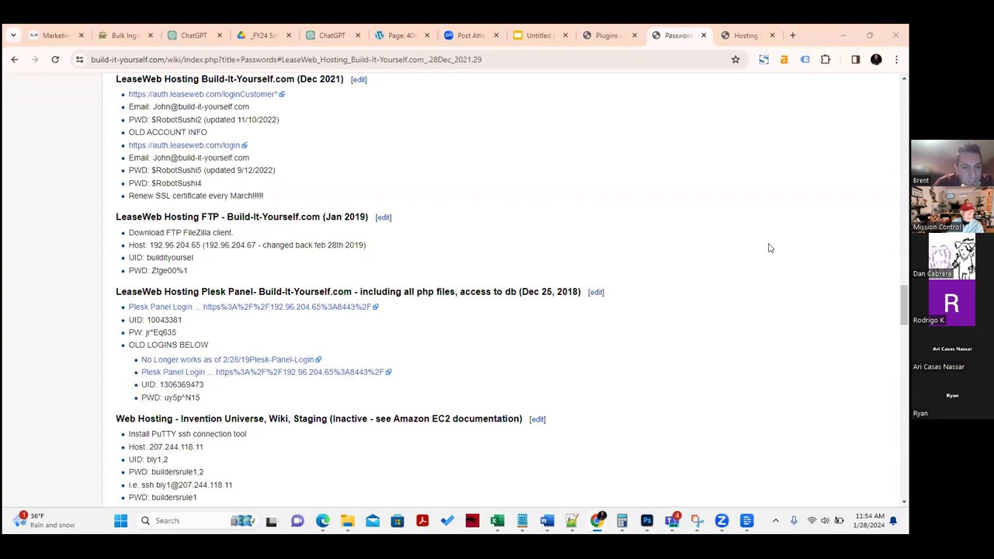
drag(168, 218, 257, 222)
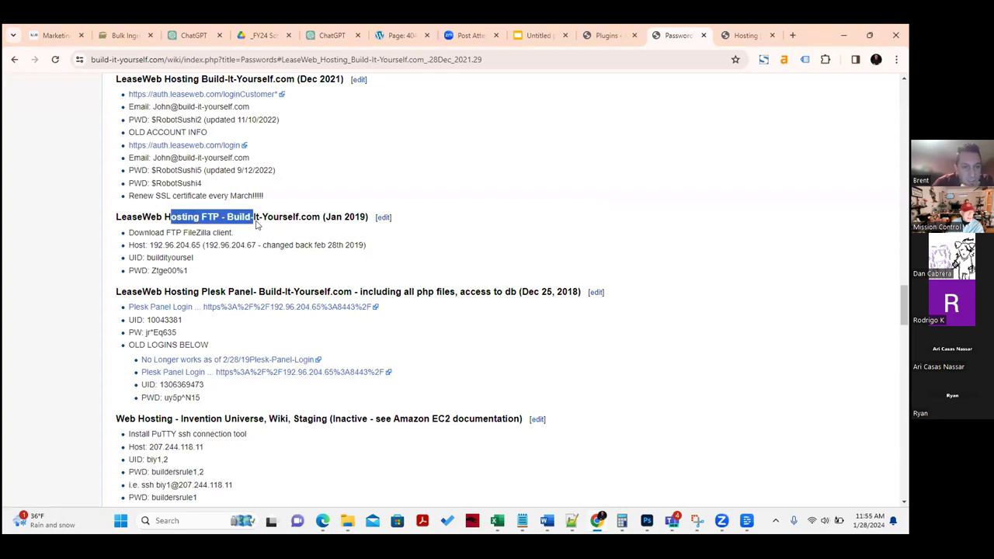
drag(187, 78, 287, 488)
scroll(338, 424, down, 5)
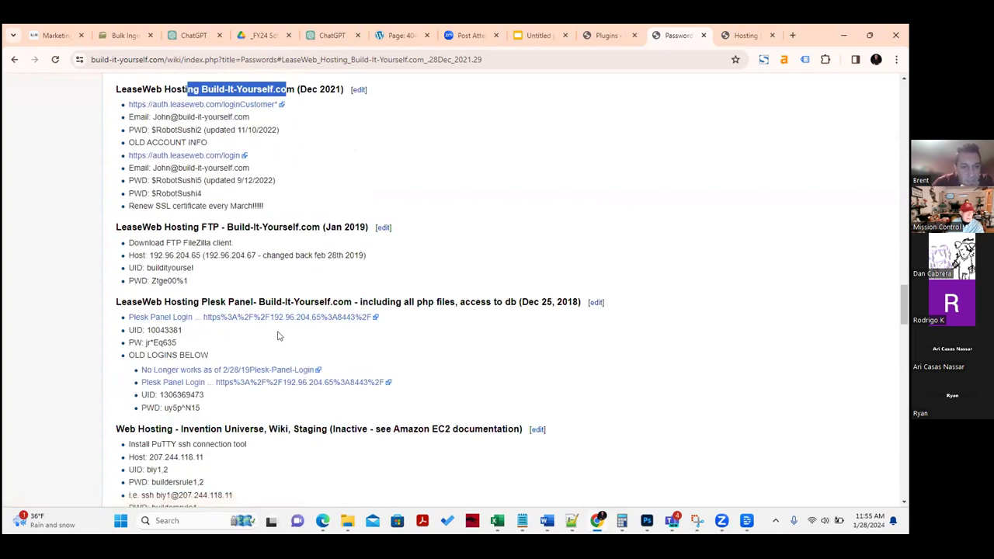
click(107, 89)
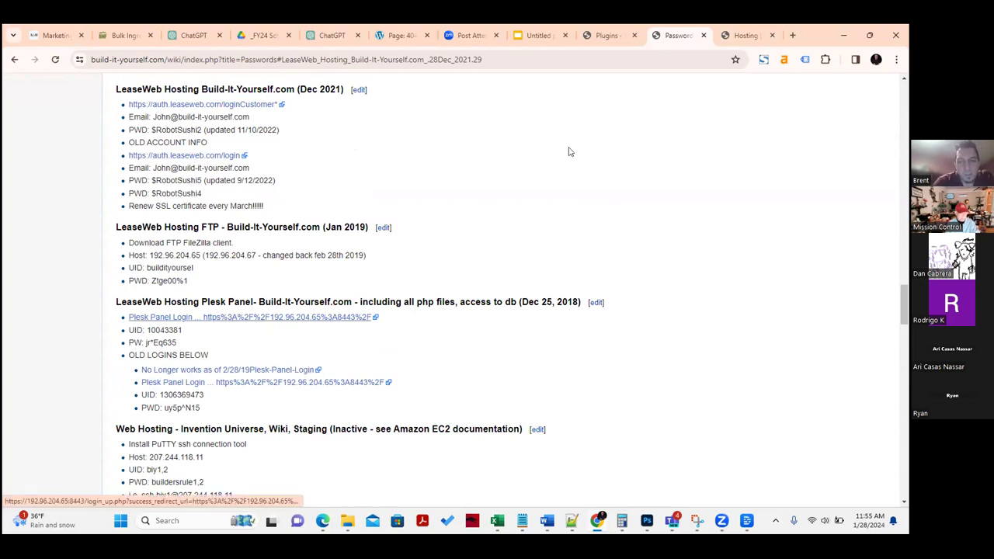
Recheck the build-it-yourself.com entry in the LeaseWeb Hosting overview
click(732, 34)
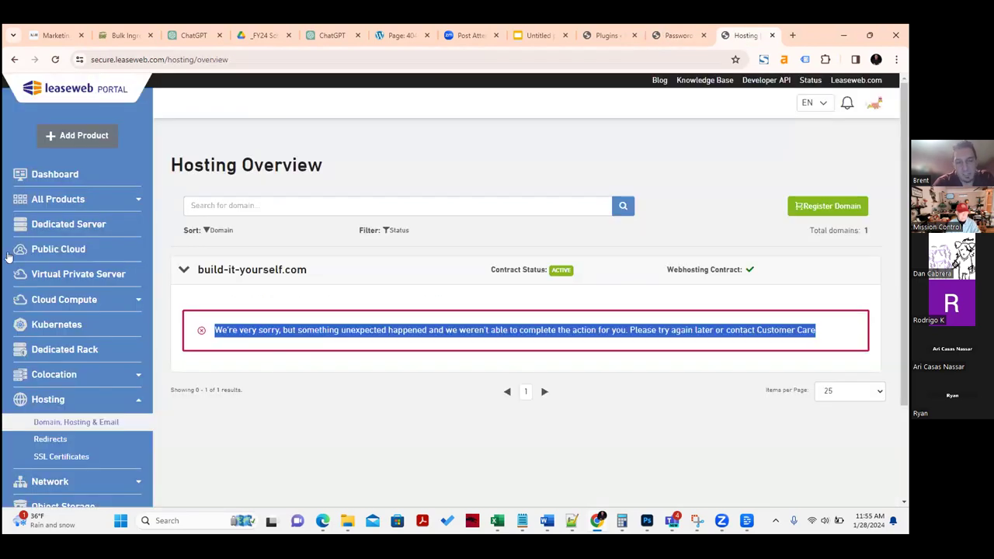
scroll(148, 332, down, 1)
scroll(134, 343, up, 1)
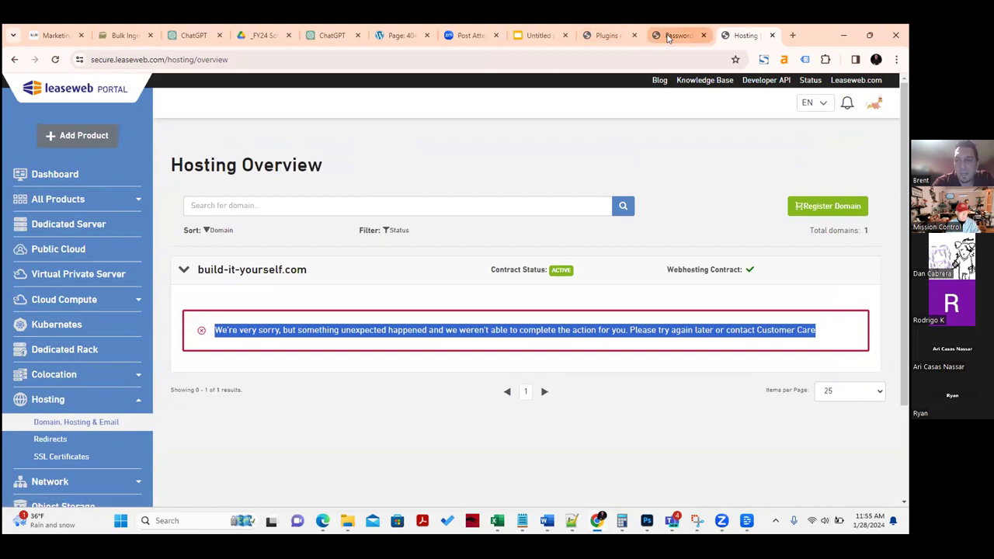
Open the current Plesk Panel login link from the wiki's Passwords page and proceed past the certificate warning
click(676, 35)
click(191, 317)
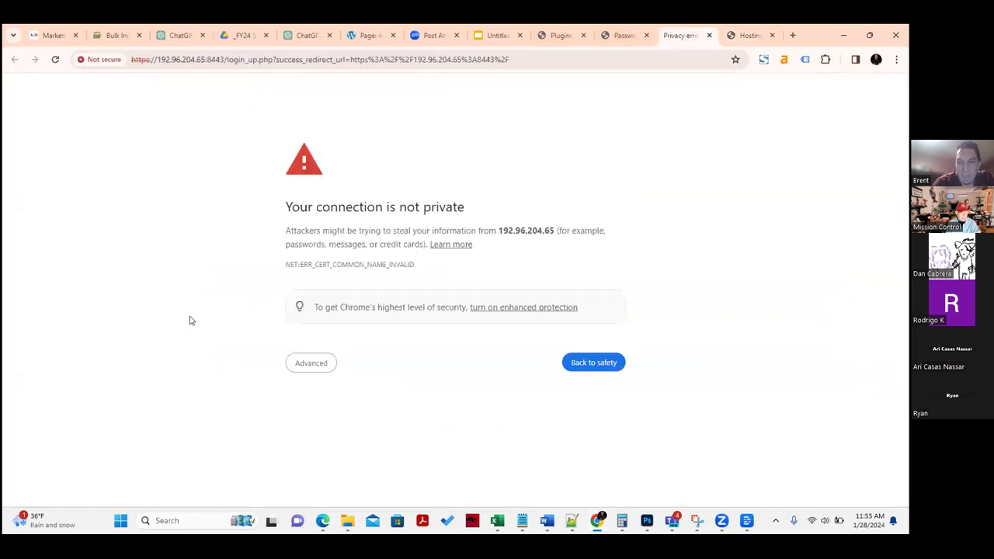
click(292, 363)
click(326, 450)
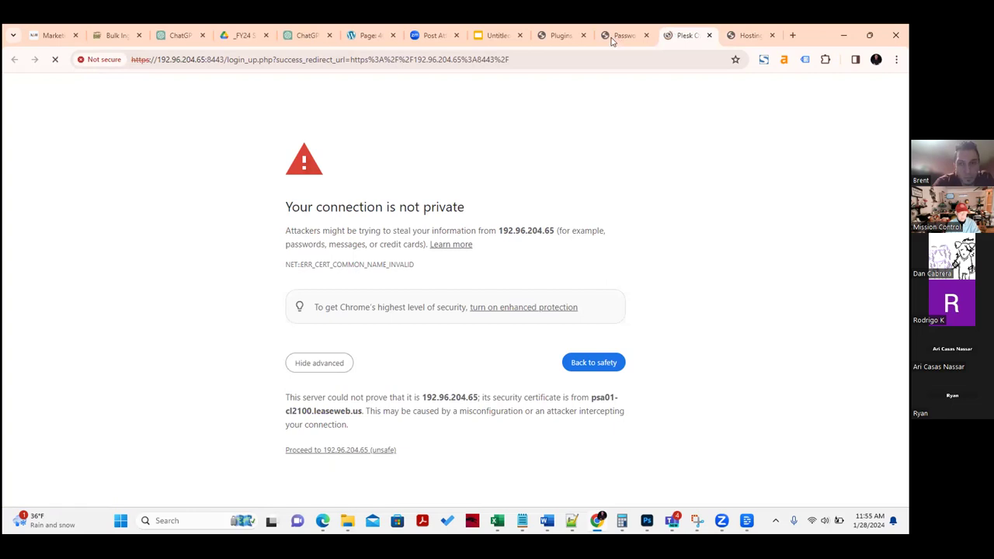
Copy the Plesk Panel user ID from the wiki's Passwords page into the username field of the Plesk login form
click(618, 35)
drag(183, 330, 148, 330)
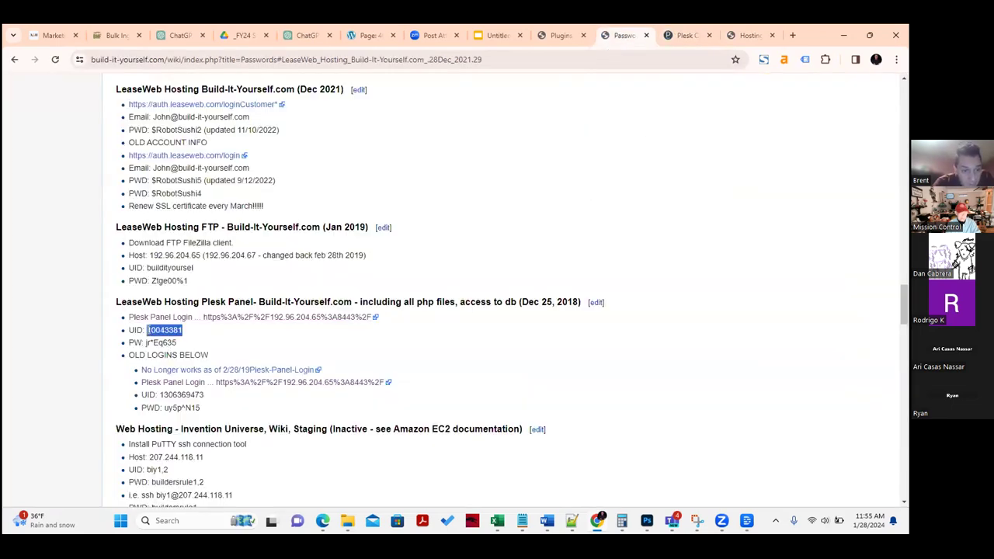
click(684, 35)
key(ctrl+v)
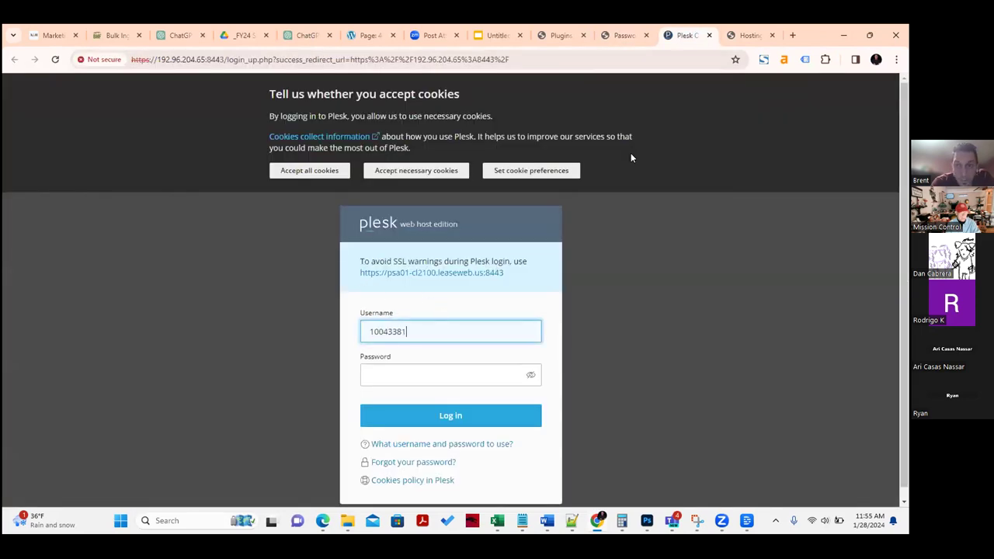
Copy the Plesk Panel password from the wiki into the login form's password field and try to log in
click(625, 35)
drag(182, 343, 141, 349)
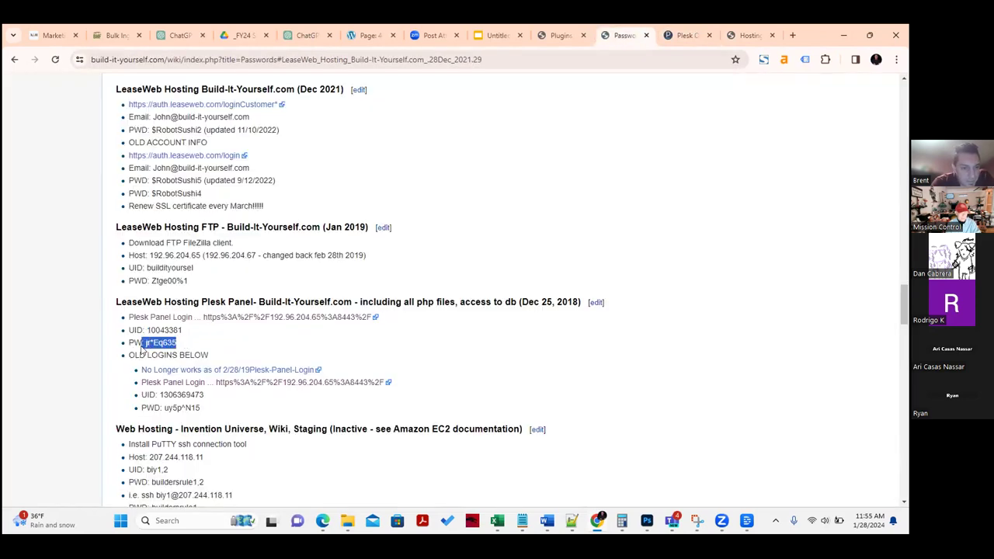
key(ctrl+c)
click(683, 35)
click(440, 376)
key(ctrl+v)
click(434, 417)
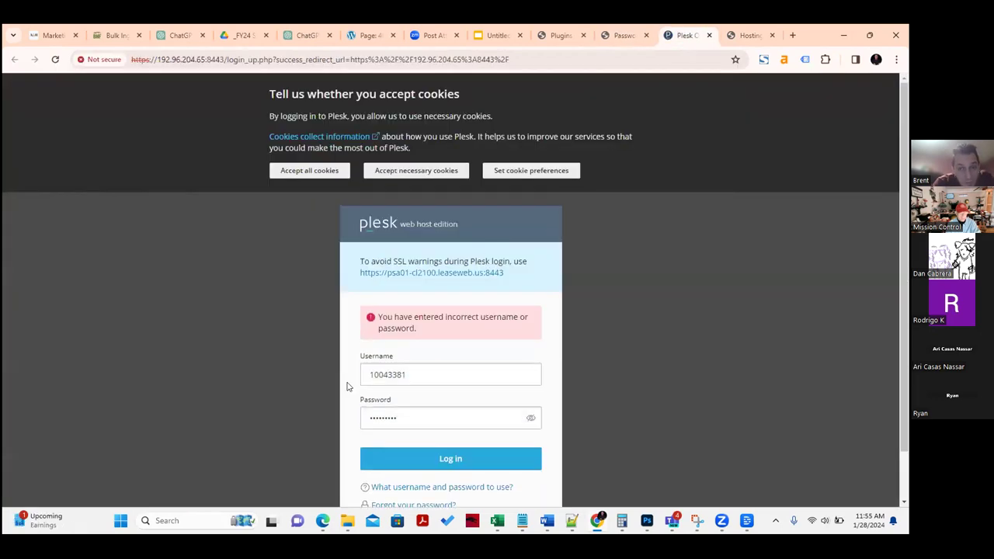
Clear the username and password fields of the Plesk login form
click(473, 374)
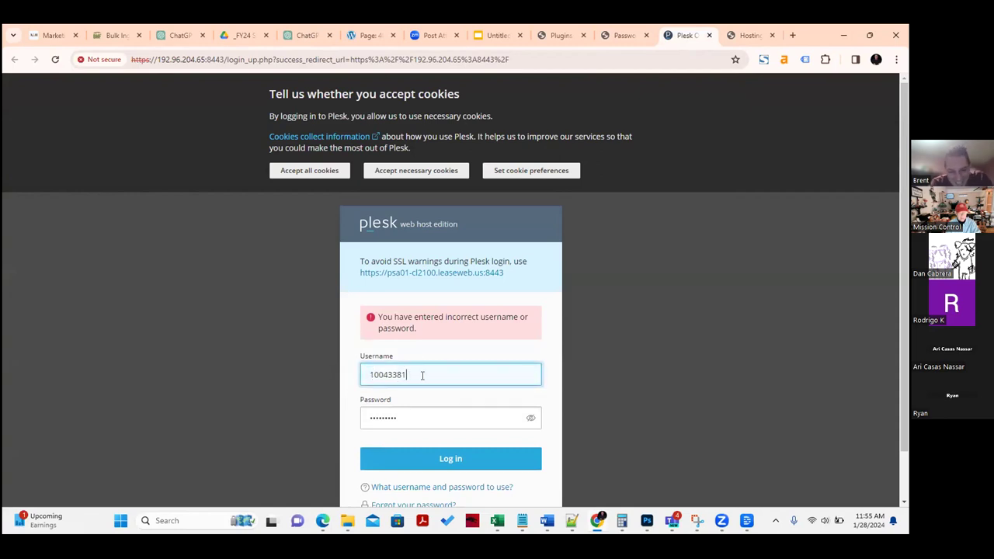
key(BackSpace)
drag(454, 377, 322, 371)
key(BackSpace)
click(446, 414)
key(ctrl+a)
key(BackSpace)
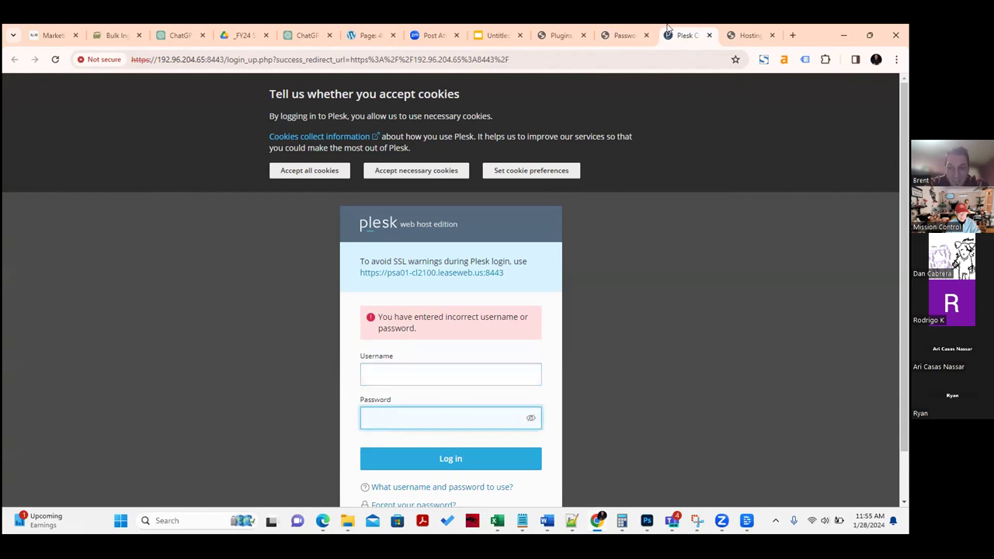
Return to the wiki's Passwords page to copy the Plesk Panel user ID again
click(621, 35)
click(181, 330)
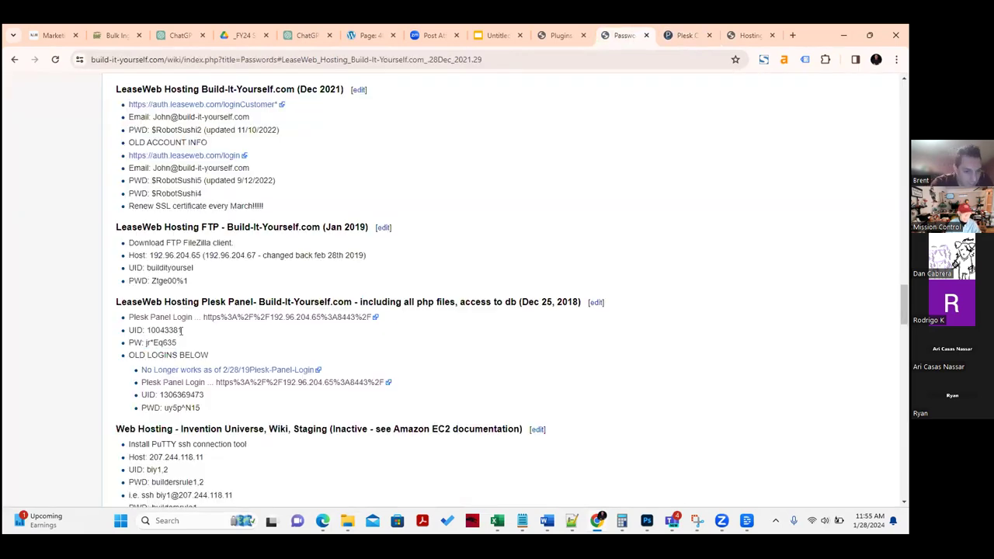